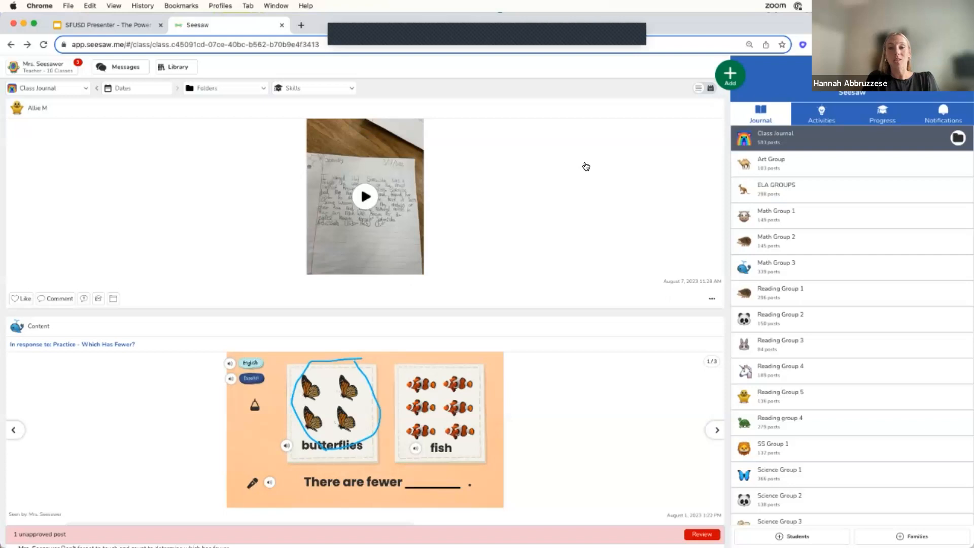
Start a new student journal post and capture a camera photo for it.
left_click(729, 75)
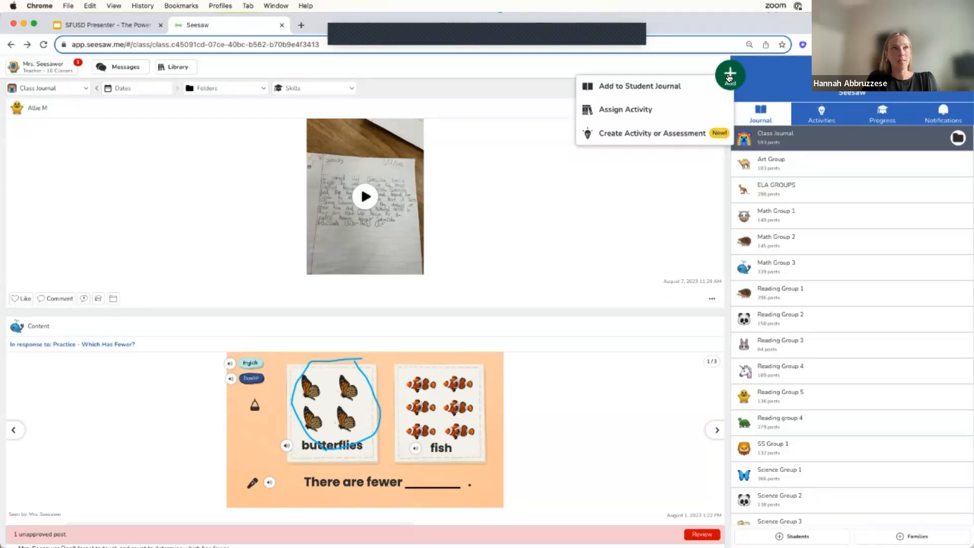
left_click(666, 88)
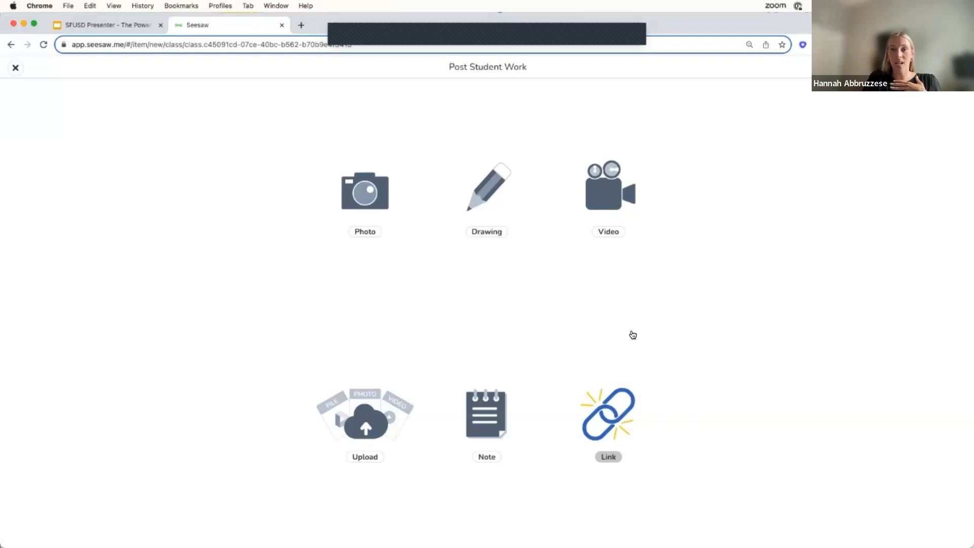
left_click(373, 196)
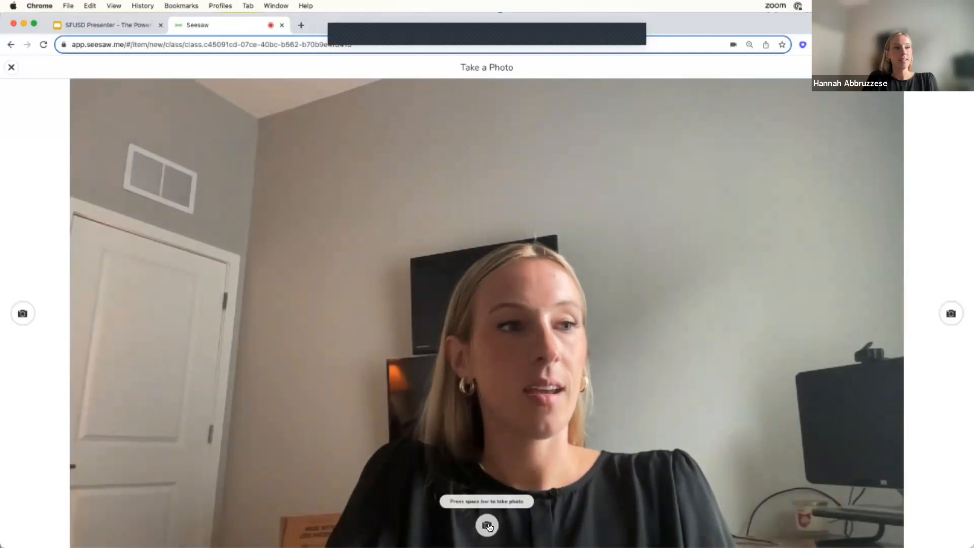
left_click(488, 526)
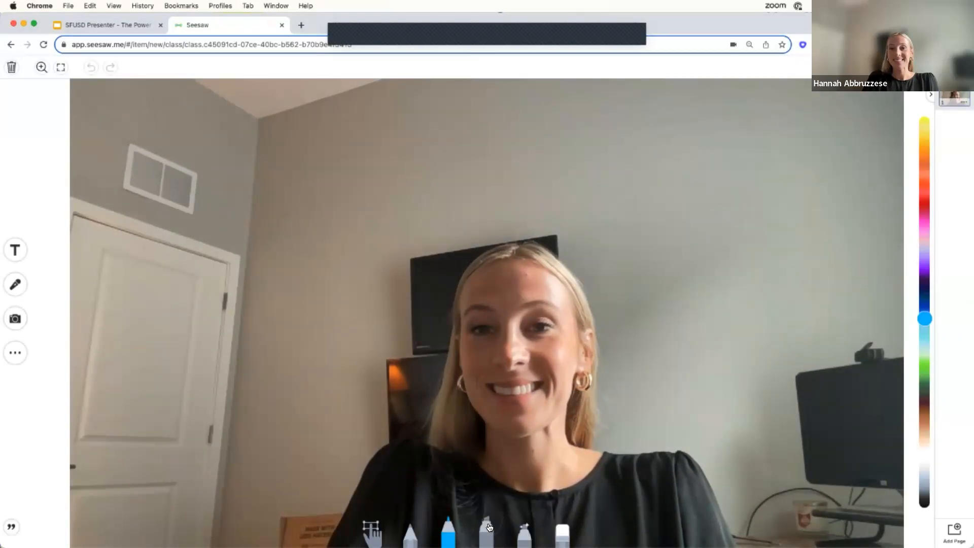
Unlock the captured photo on the canvas.
left_click(373, 525)
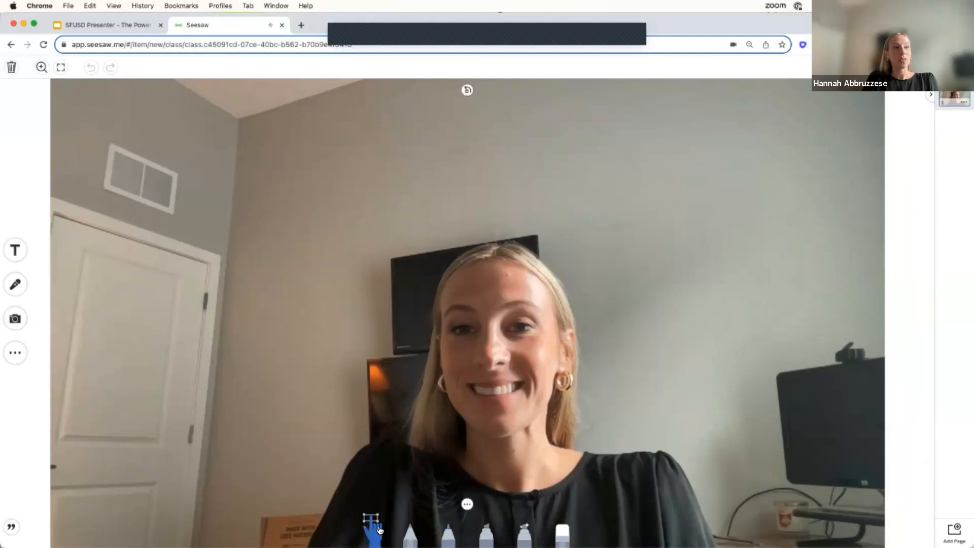
left_click(467, 503)
left_click(527, 390)
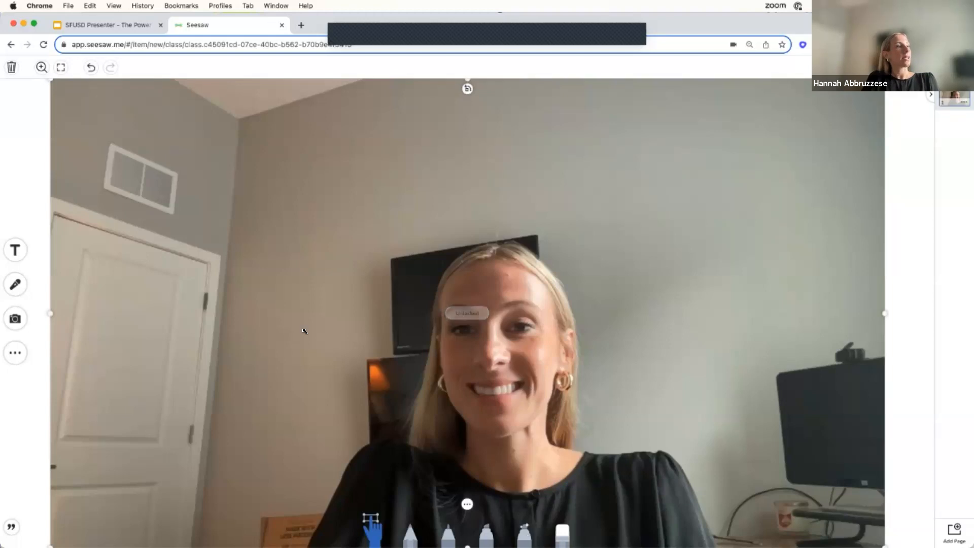
Shrink the photo to about a third of the page width, place it near the page's centre and lock it.
left_click_drag(50, 80, 322, 335)
left_click_drag(587, 350, 487, 275)
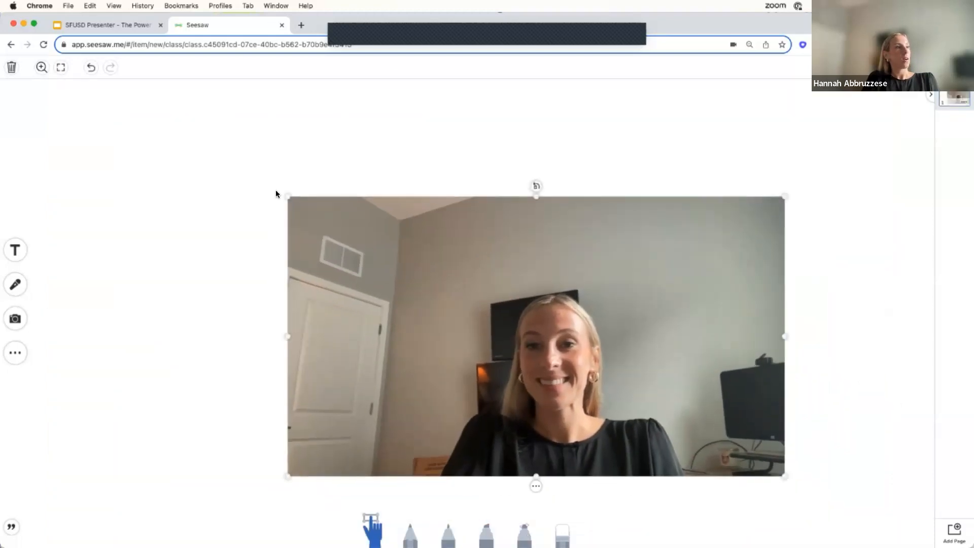
left_click_drag(285, 196, 426, 274)
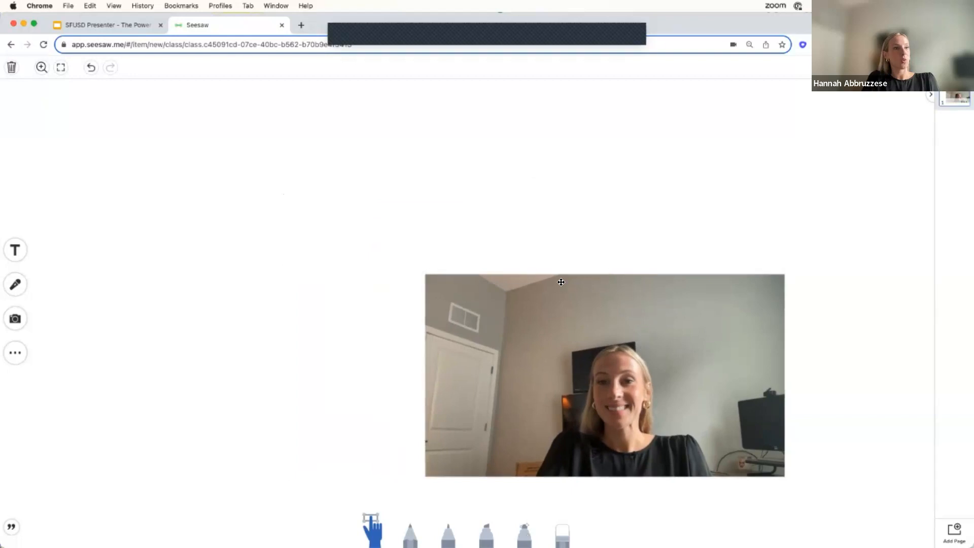
left_click_drag(631, 335, 522, 243)
left_click_drag(317, 182, 408, 233)
left_click_drag(556, 285, 503, 231)
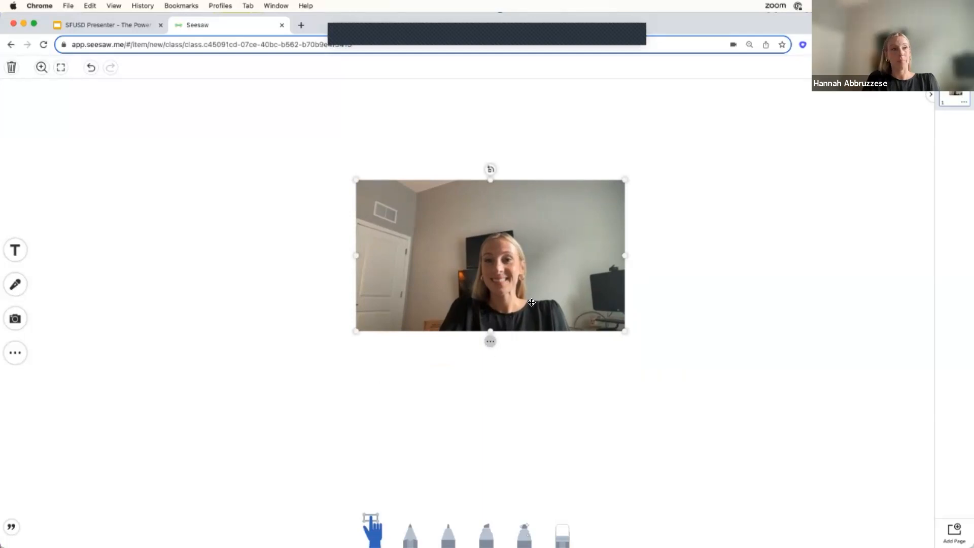
left_click_drag(622, 329, 653, 347)
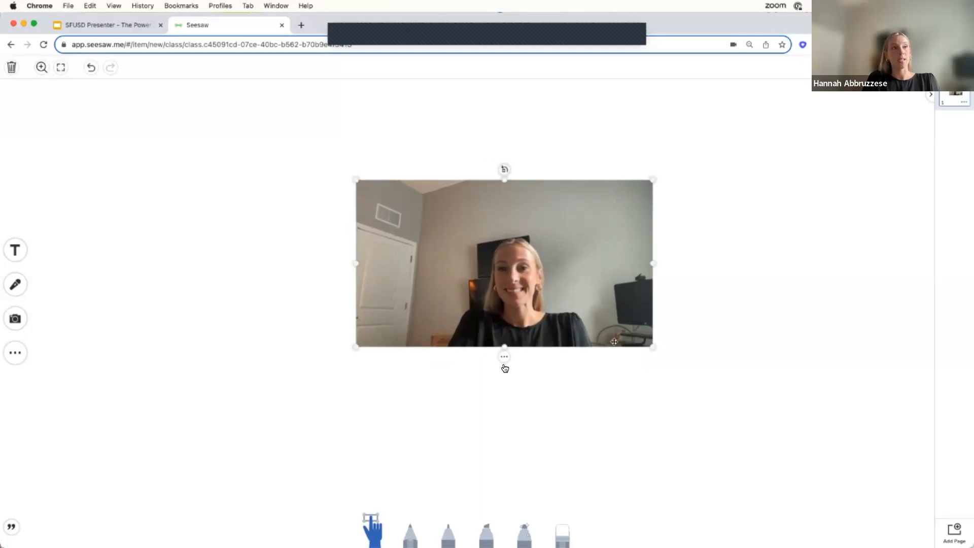
left_click(504, 357)
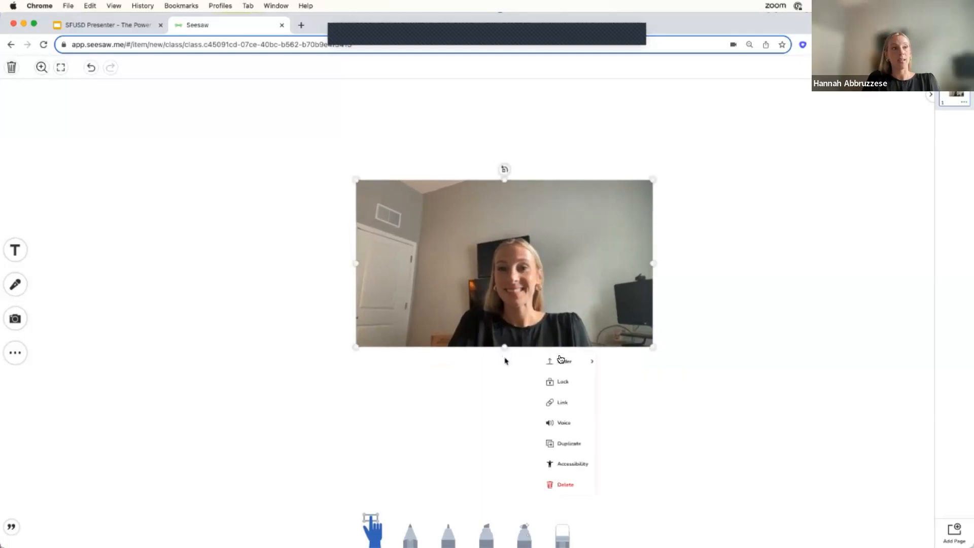
left_click(567, 384)
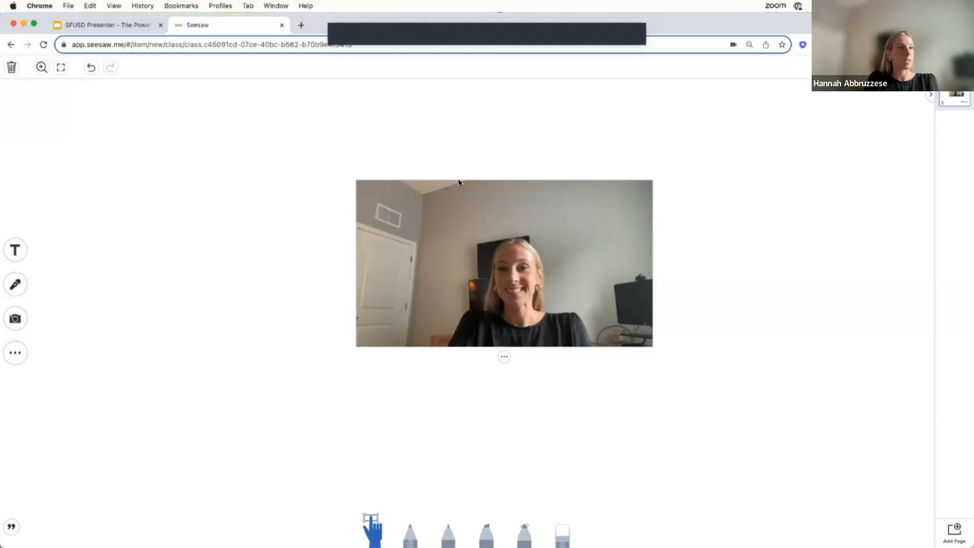
Set the page background to solid light pink.
left_click(19, 352)
left_click(51, 352)
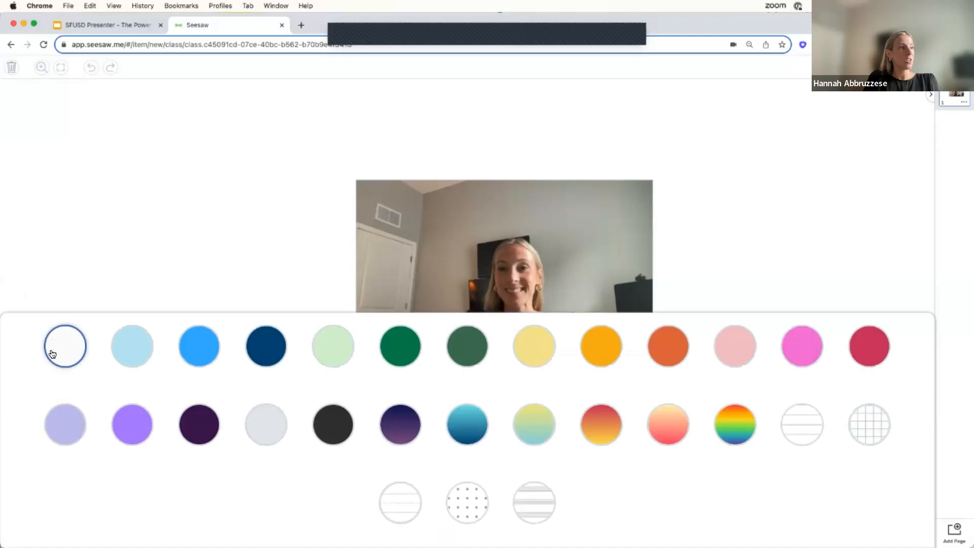
left_click(733, 337)
left_click(820, 267)
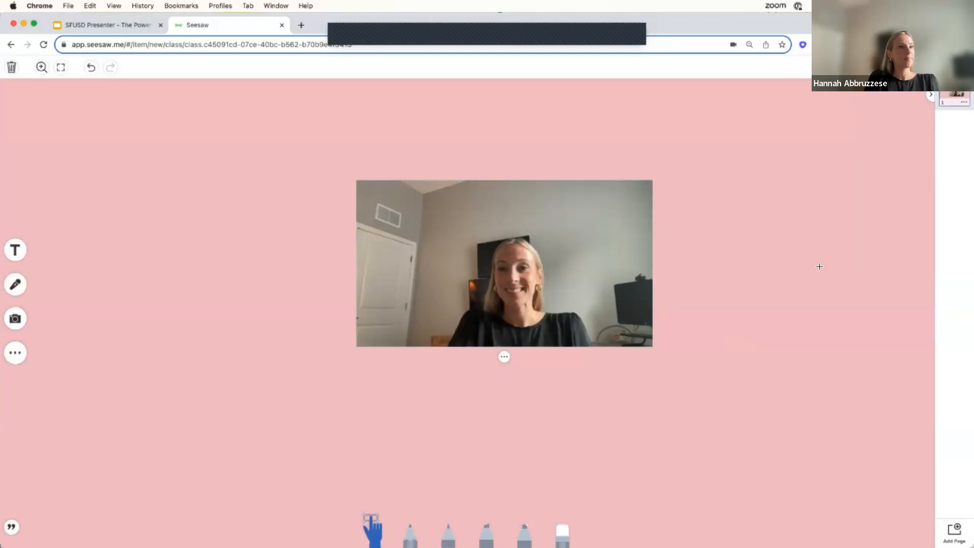
Add a pink heart, a yellow star and a blue speech bubble shape to the page.
left_click(23, 356)
left_click(80, 350)
left_click(332, 350)
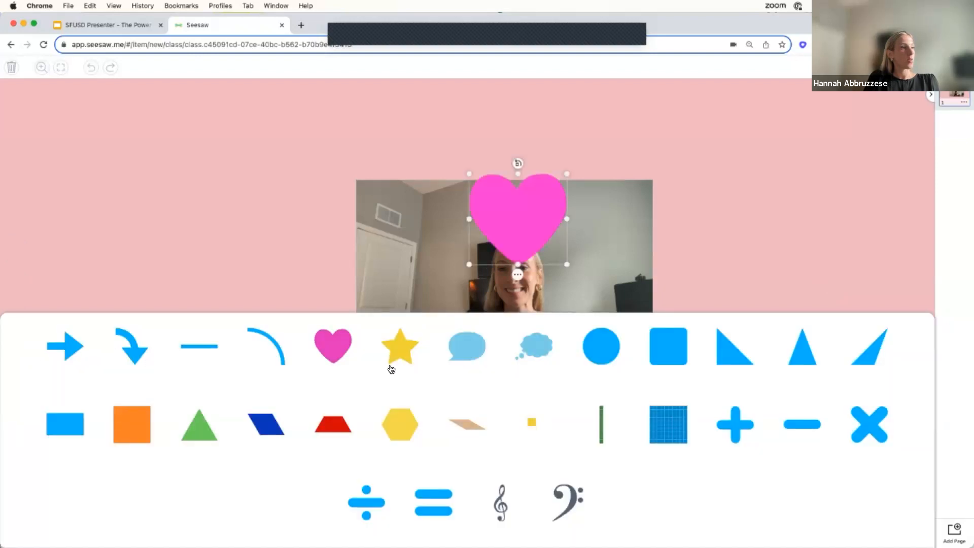
left_click(399, 350)
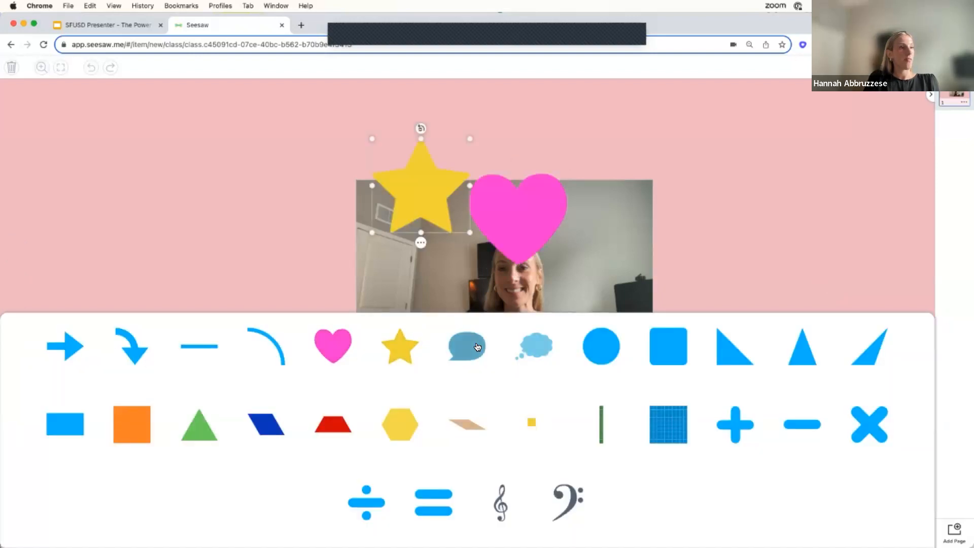
left_click(477, 346)
left_click(560, 198)
Move the blue speech bubble to the right of the photo and enlarge it.
left_click_drag(577, 198, 774, 202)
left_click_drag(666, 143, 700, 208)
left_click_drag(668, 171, 749, 236)
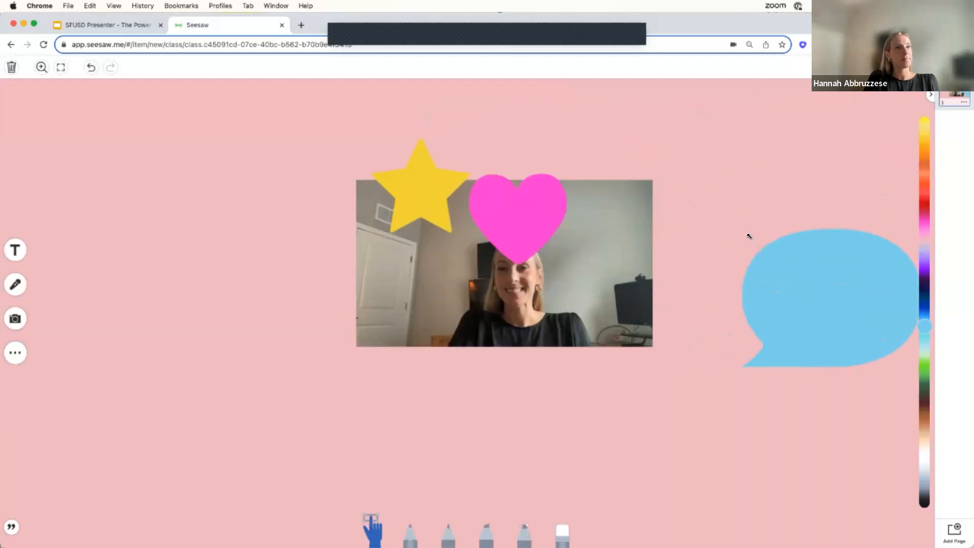
left_click_drag(771, 272, 729, 253)
Place the pink heart below the photo, enlarge it slightly and lock it.
left_click_drag(517, 231, 513, 442)
left_click_drag(566, 381, 580, 369)
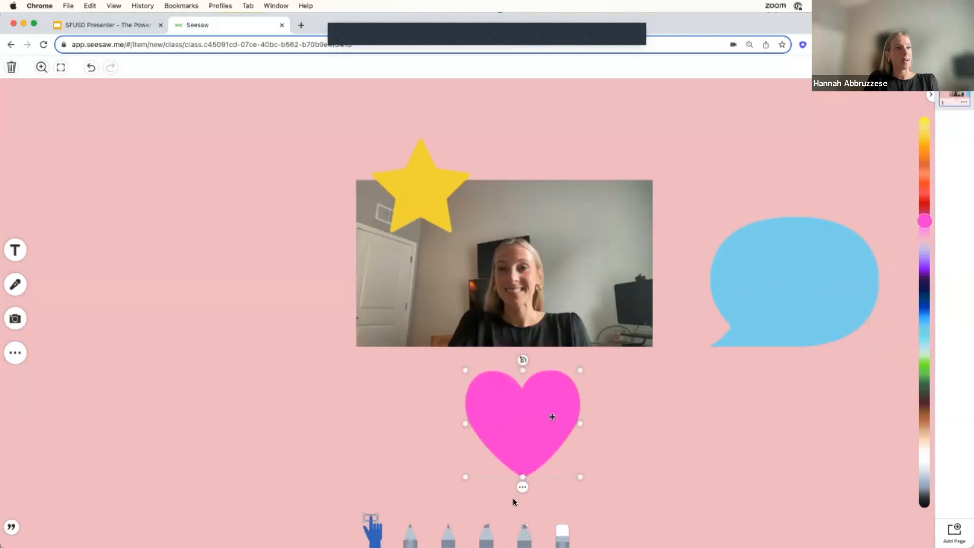
left_click(522, 487)
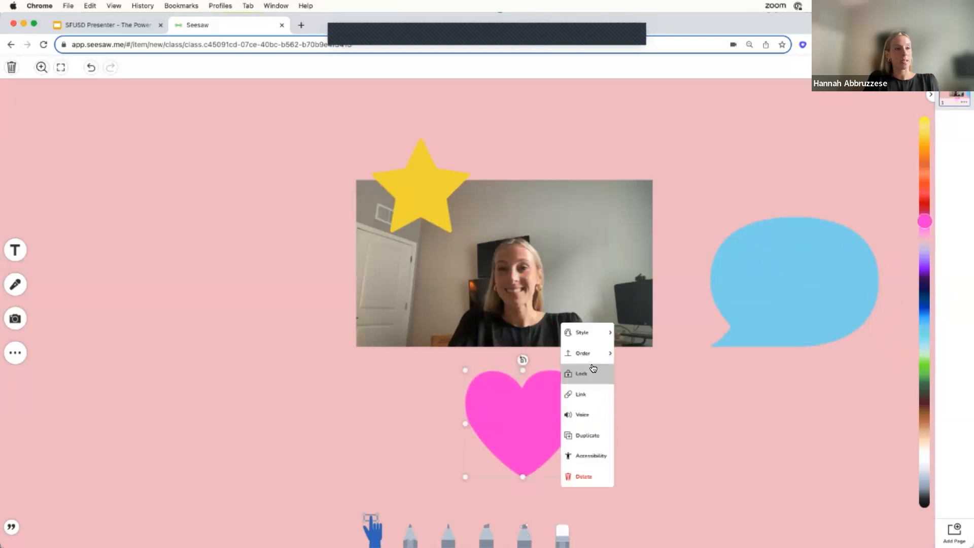
left_click(592, 371)
Place the yellow star to the left of the photo, enlarge it and lock it.
left_click_drag(446, 201, 185, 312)
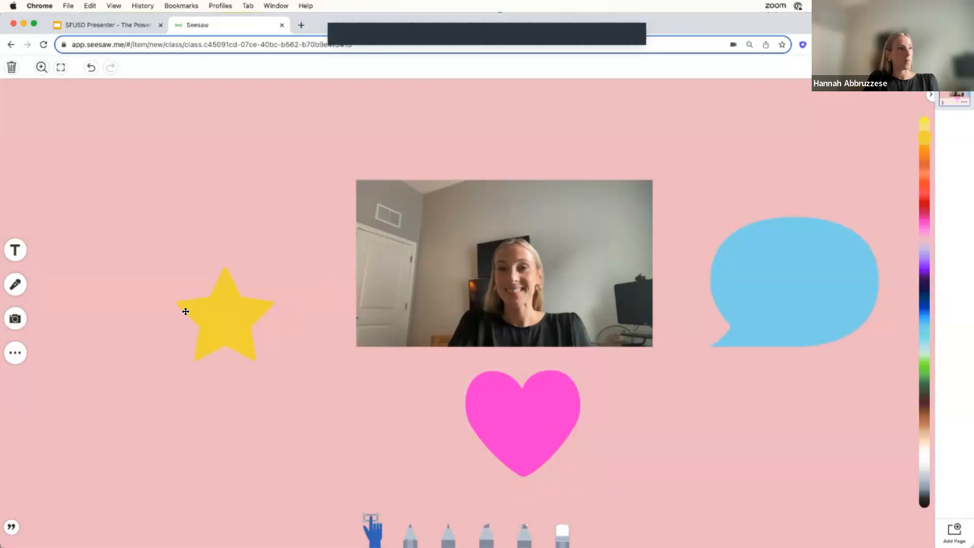
left_click(209, 333)
left_click_drag(262, 386, 256, 396)
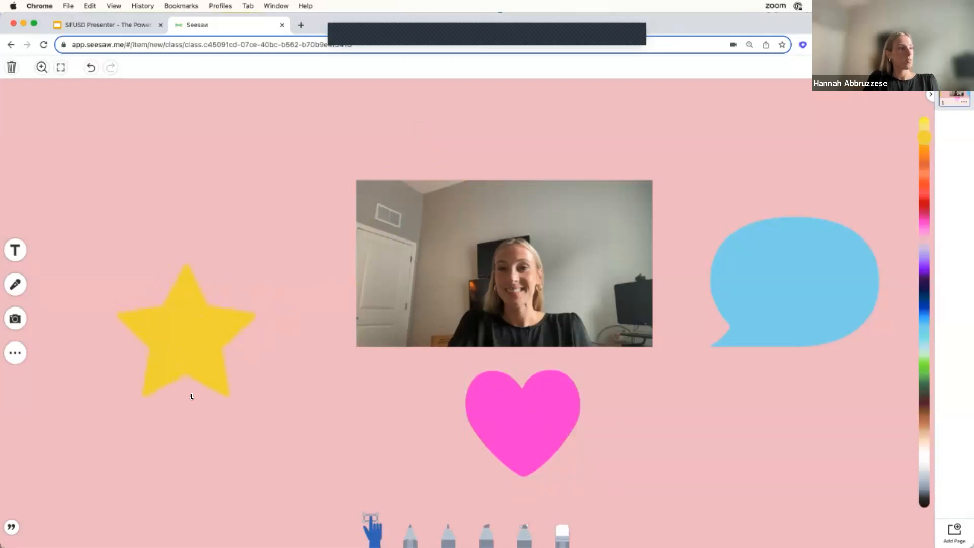
left_click(186, 406)
left_click(243, 294)
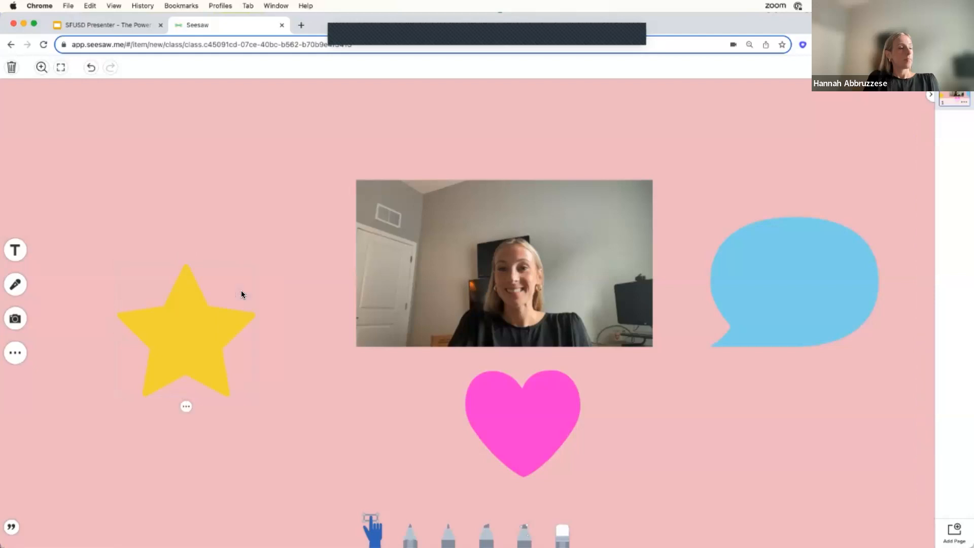
Add a text label above the photo reading "Welcome to 1st grade! My name is" followed by the teacher's title and surname and an exclamation mark.
left_click(16, 251)
left_click_drag(414, 205, 416, 108)
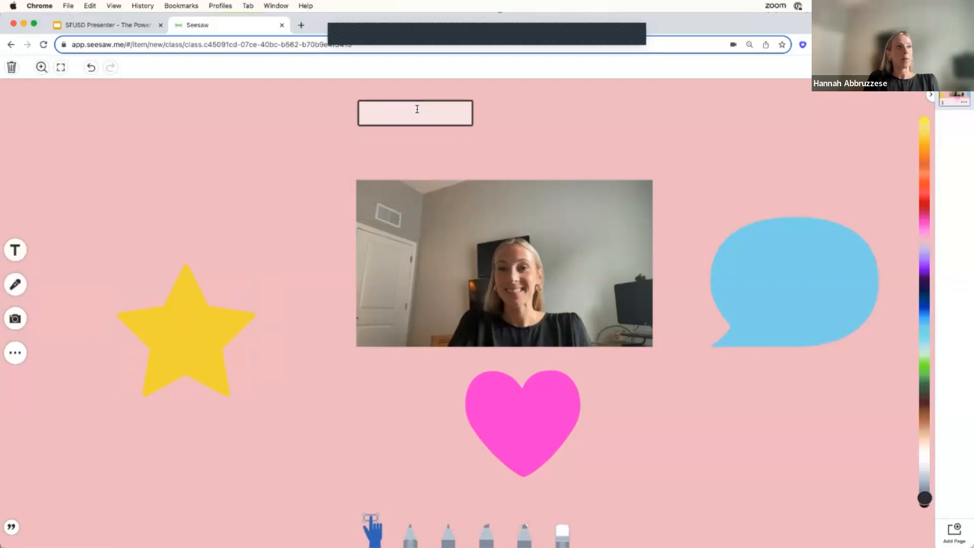
type("Welcome to")
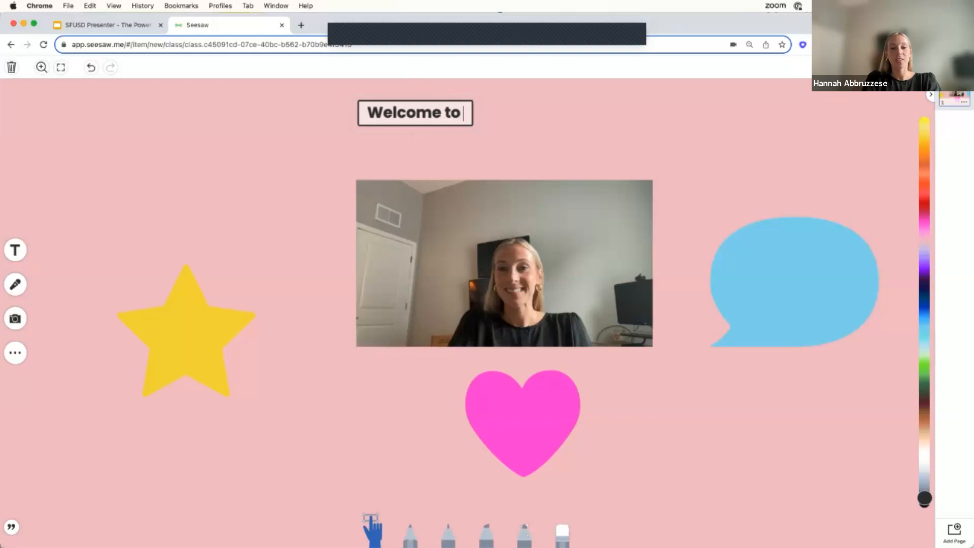
type(" 1st grade")
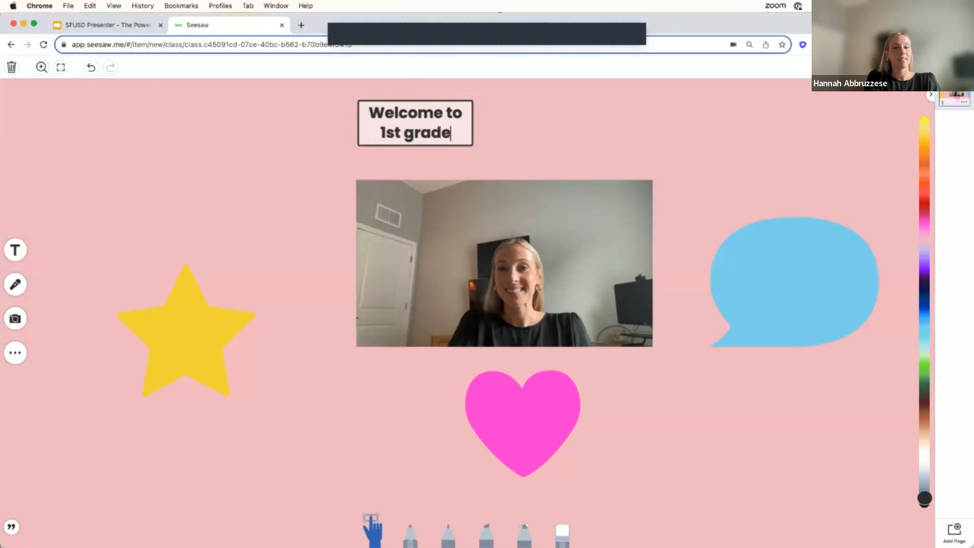
type("! M")
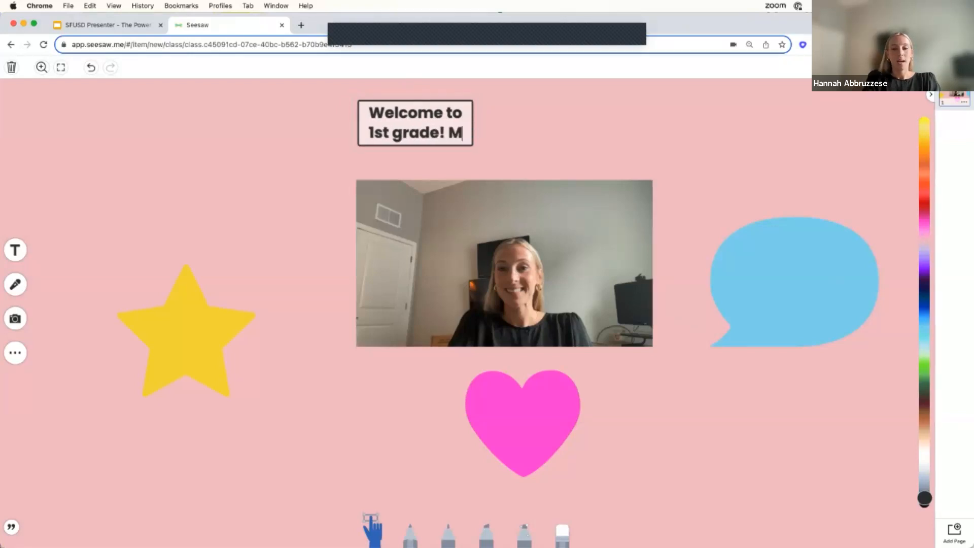
type("y name is Ms")
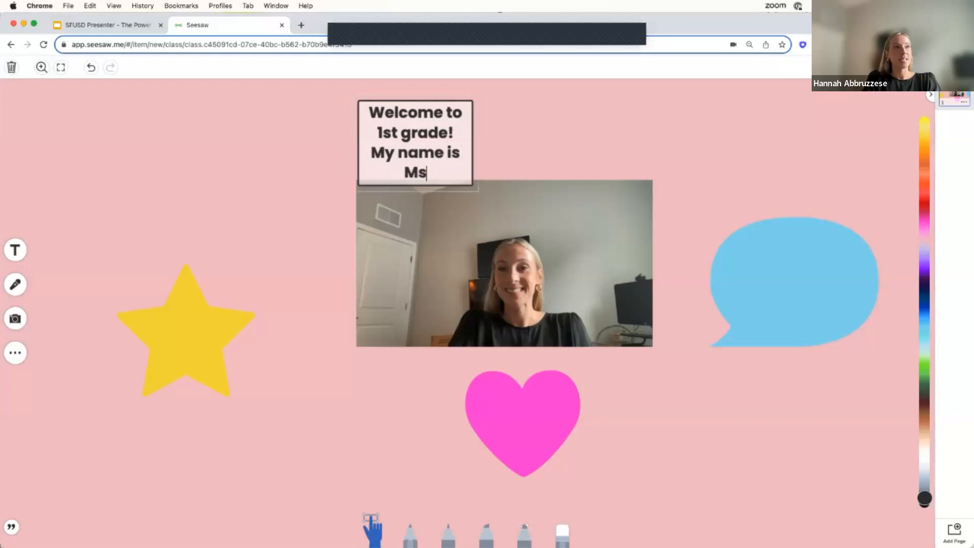
type(". Abbruzzese")
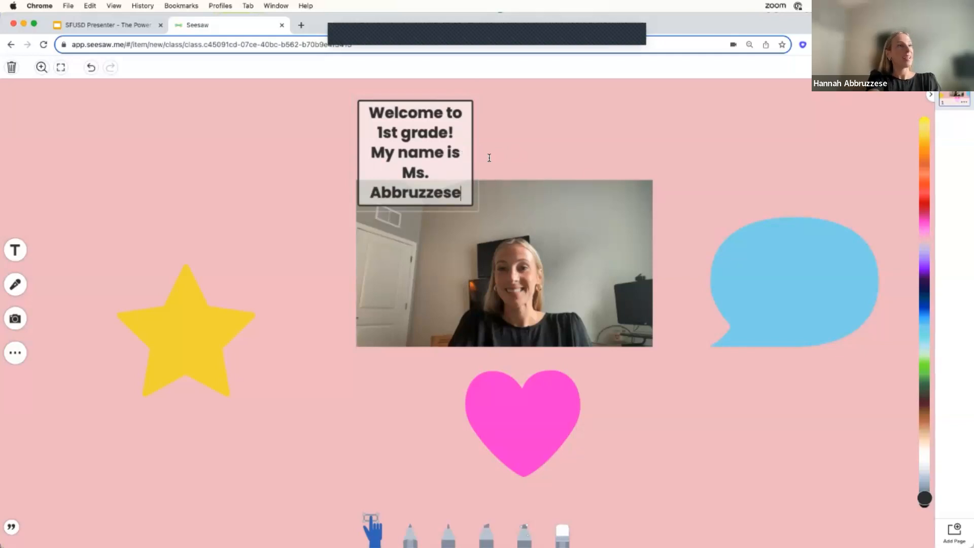
type("!")
Widen the welcome label to two lines, colour it dark blue and enlarge it above the photo.
left_click_drag(477, 155, 637, 152)
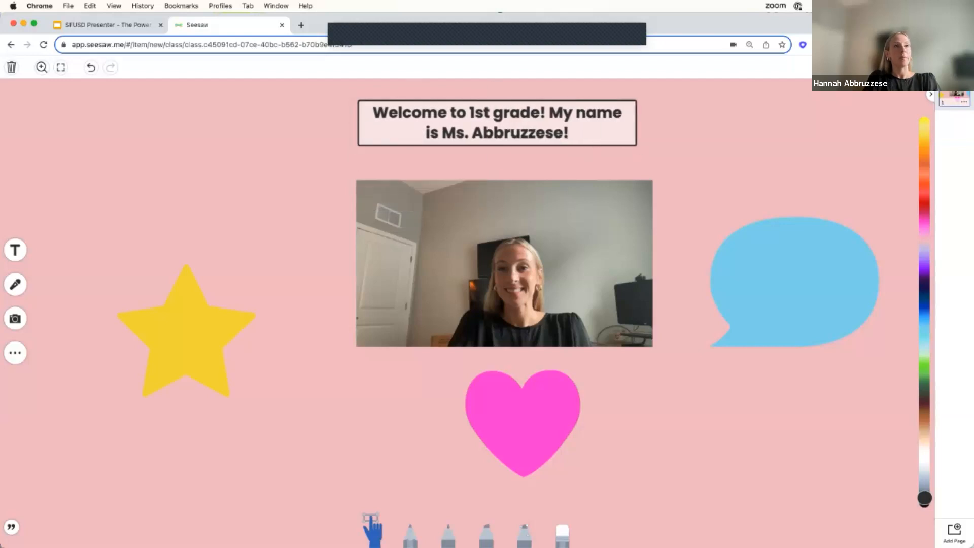
left_click(924, 204)
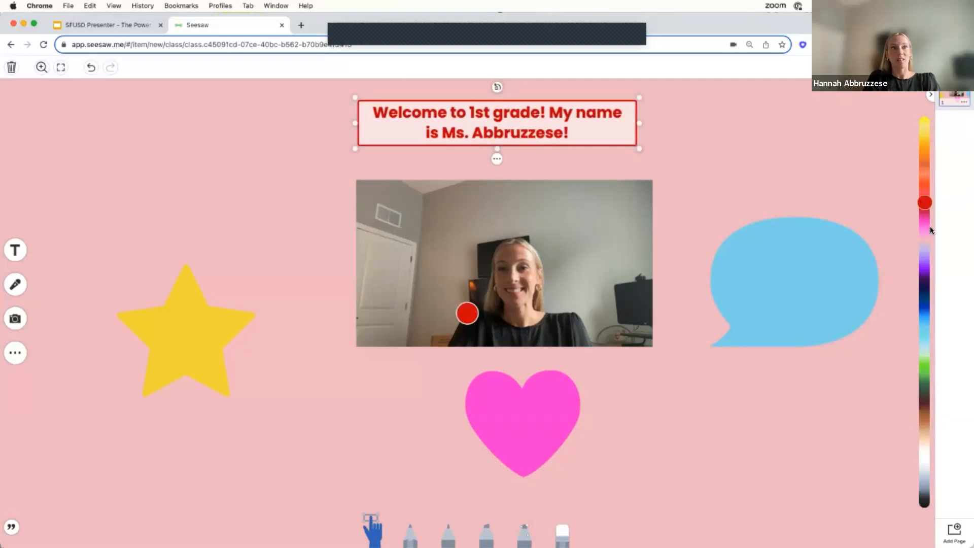
left_click(925, 303)
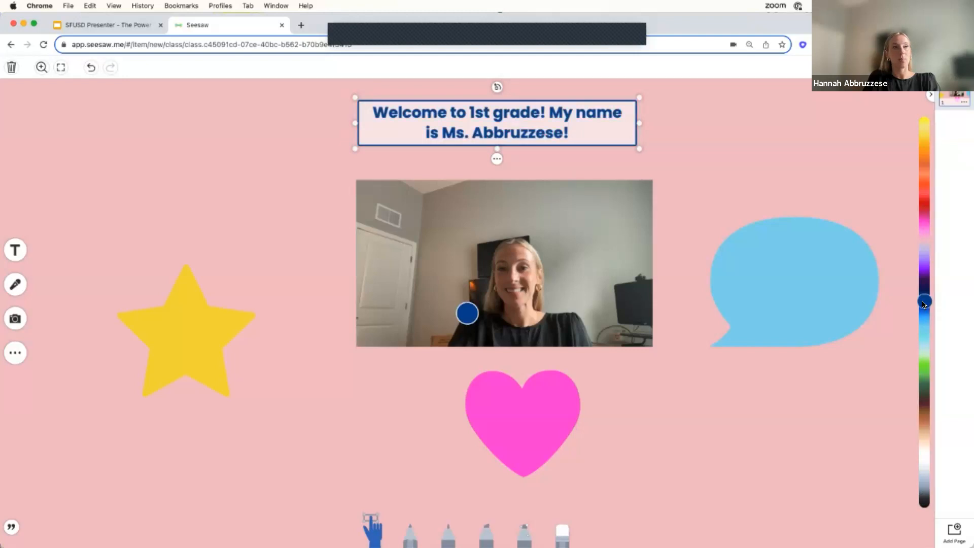
left_click_drag(640, 149, 678, 154)
left_click_drag(346, 98, 318, 94)
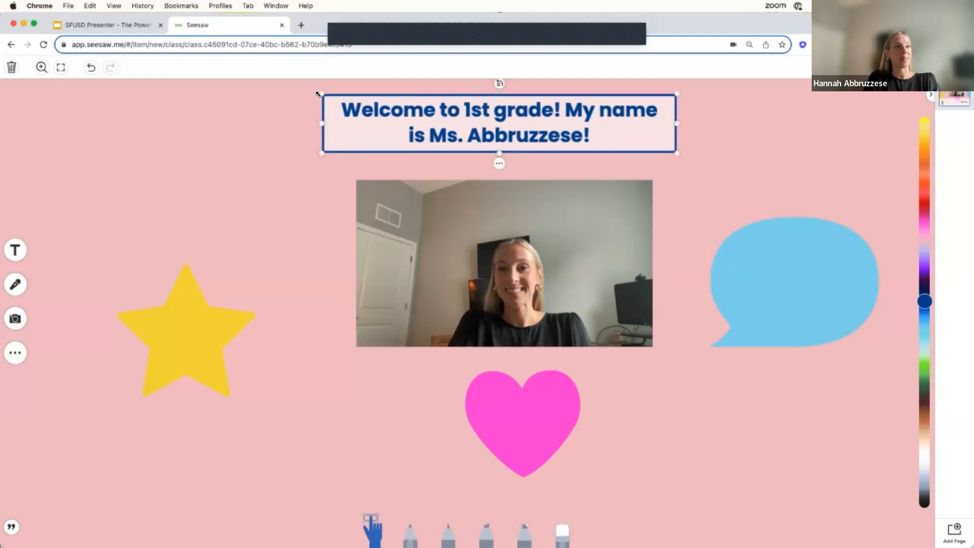
Attach a voice recording to the welcome label above the photo and play it back.
left_click(499, 166)
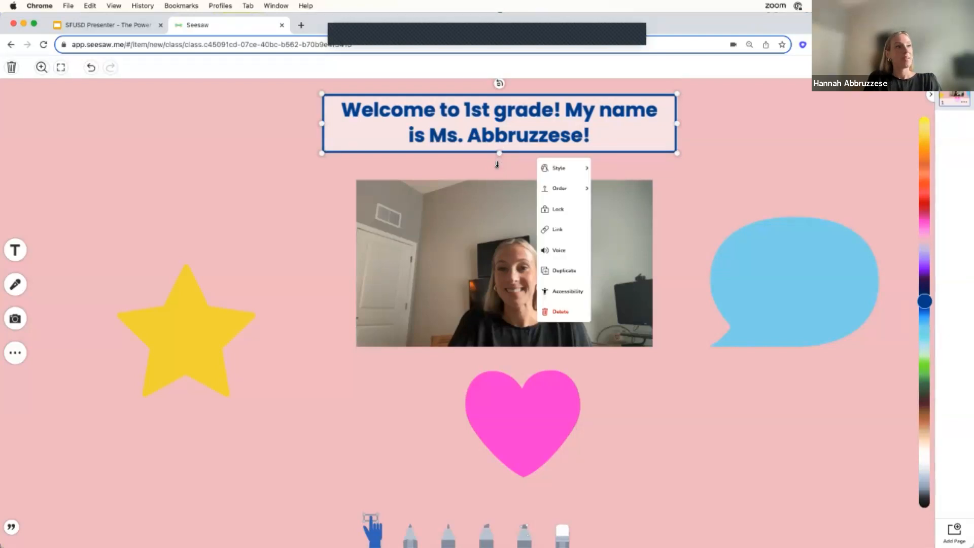
left_click(567, 252)
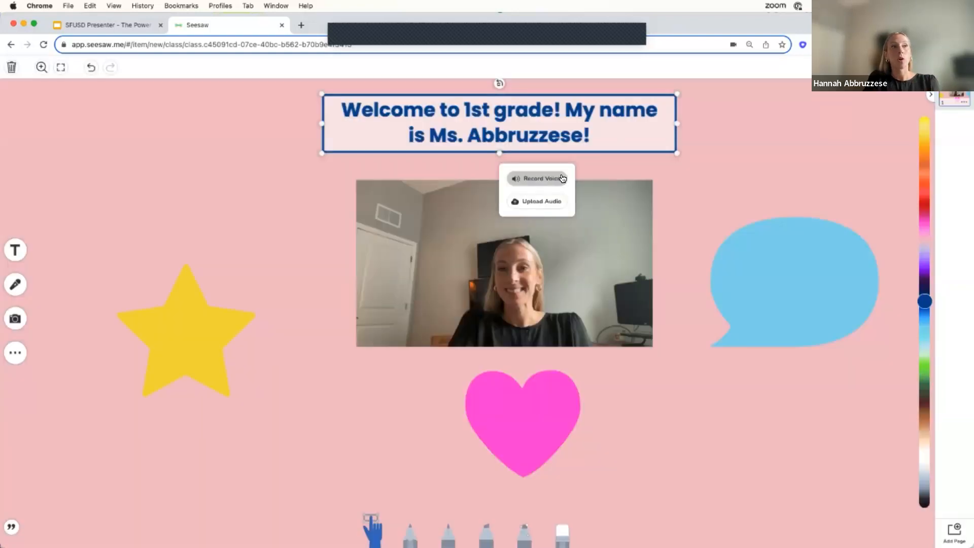
left_click(555, 179)
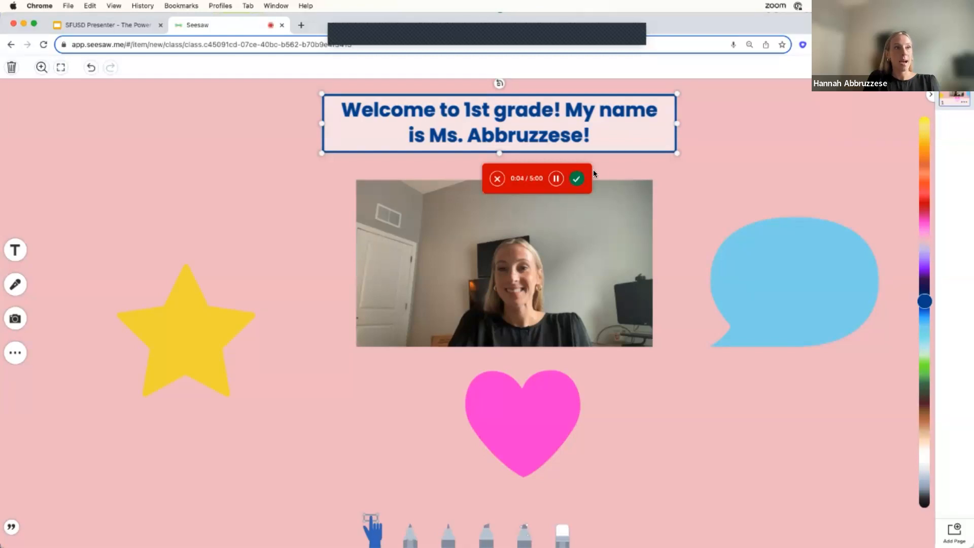
left_click(578, 179)
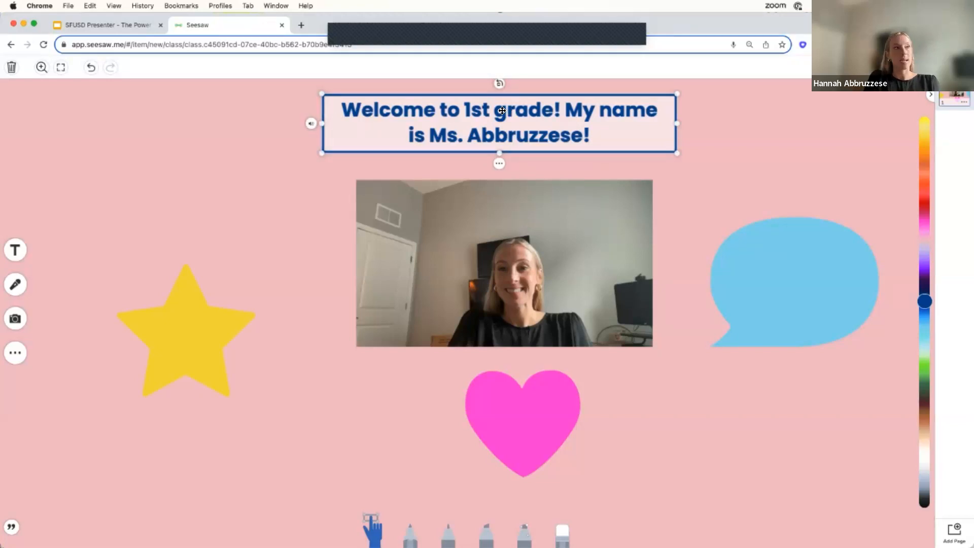
left_click(311, 125)
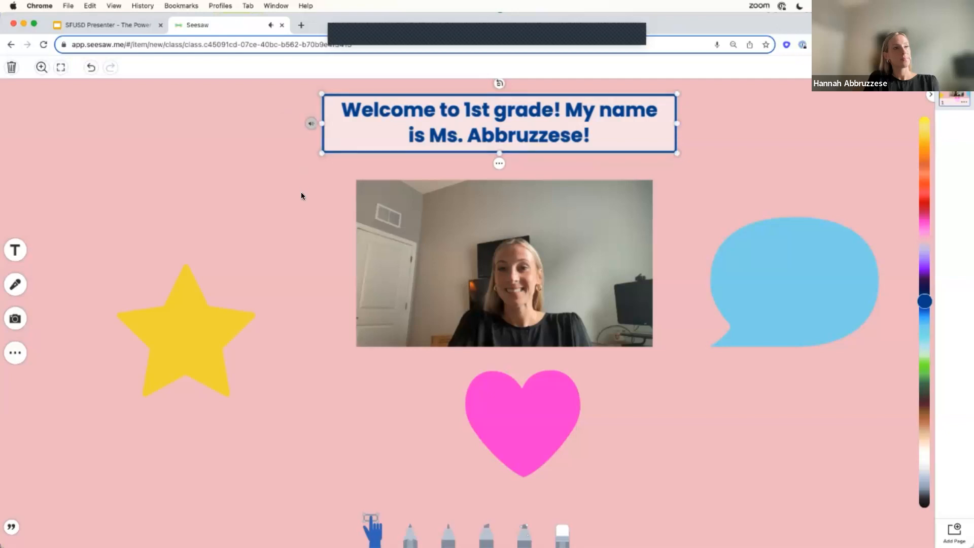
Add a text label over the yellow star reading "My favorite food is pizza".
left_click(16, 251)
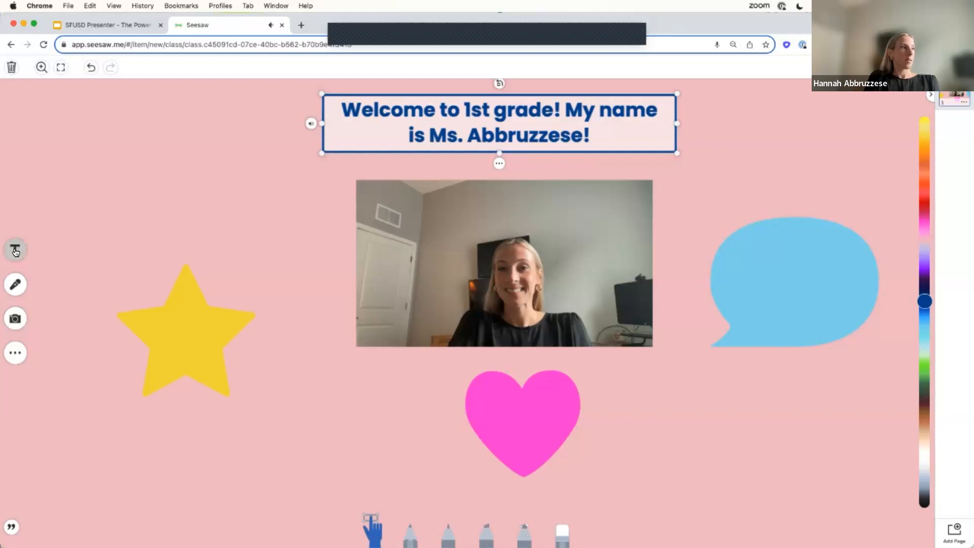
left_click_drag(502, 177, 184, 319)
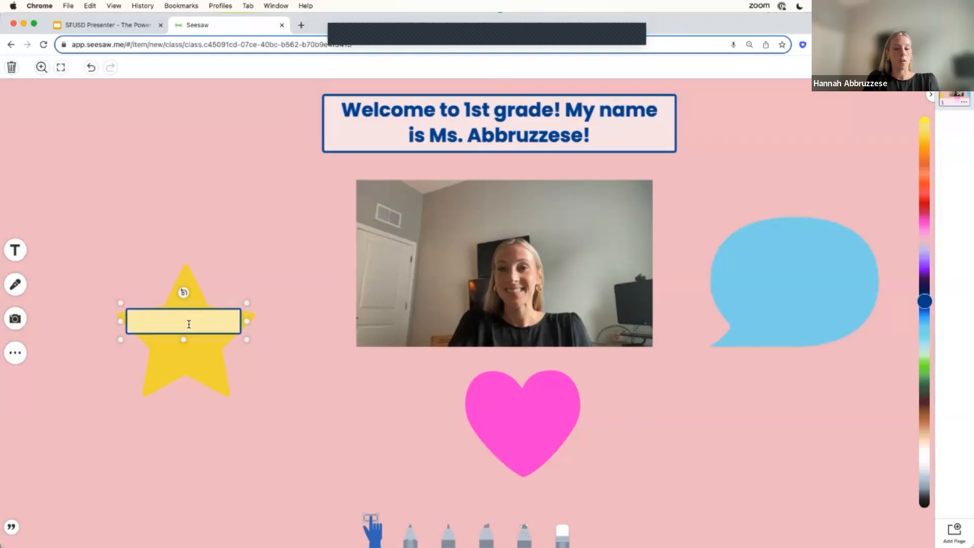
type("My favorite food is pizza")
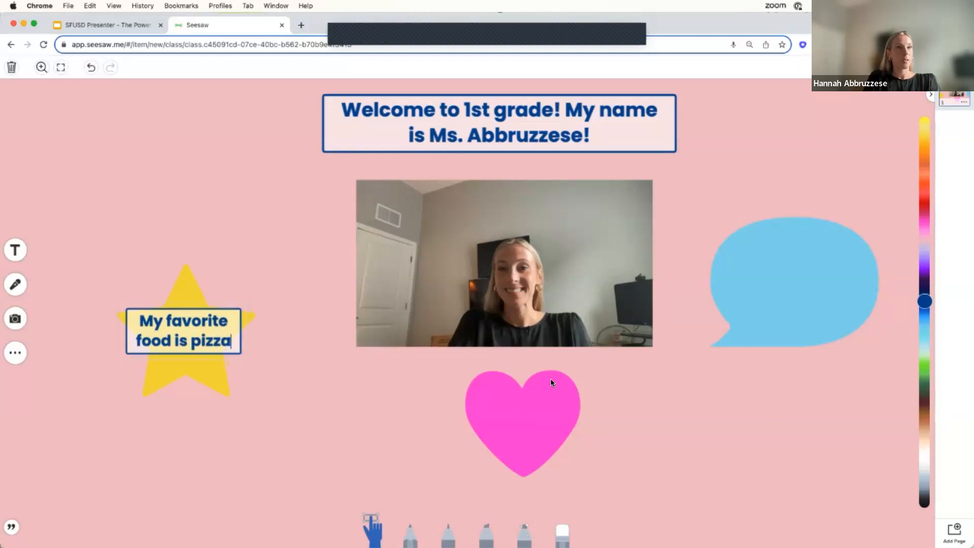
Colour the favorite-food label red, shrink it to fit inside the yellow star and lock it.
left_click(923, 209)
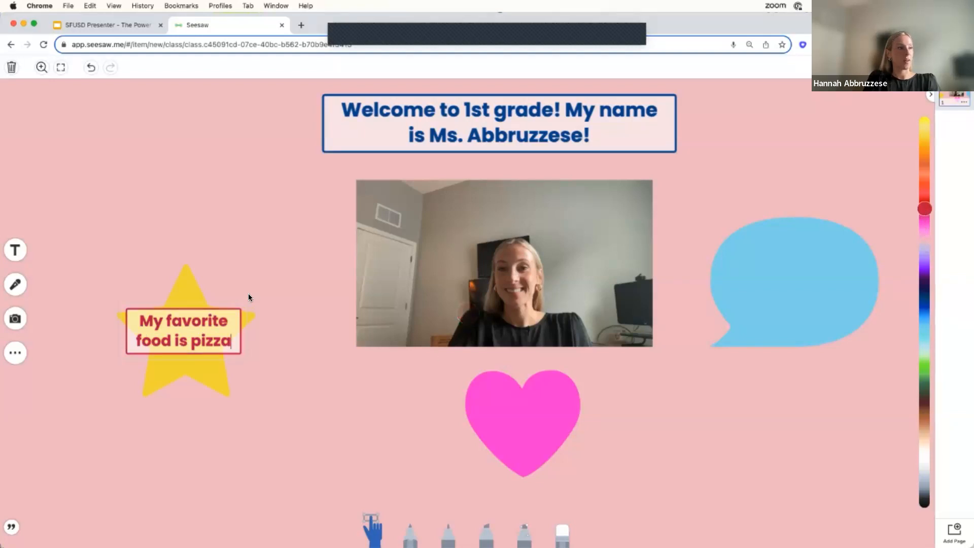
left_click_drag(244, 304, 182, 330)
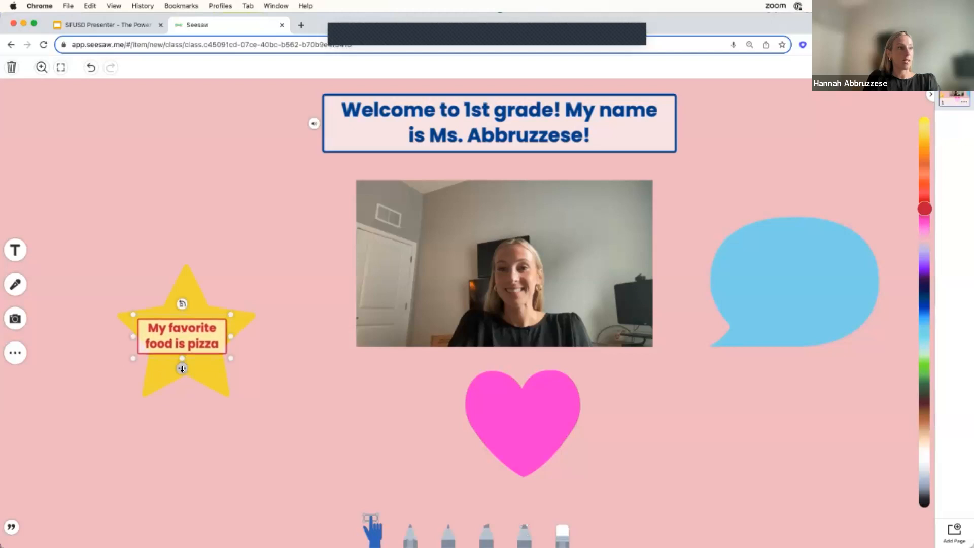
left_click(183, 371)
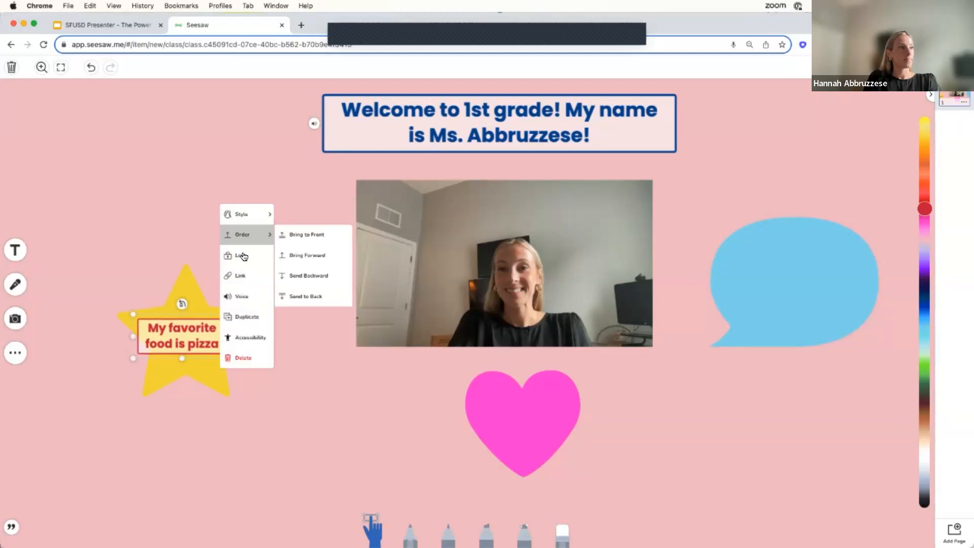
left_click(187, 358)
left_click(182, 369)
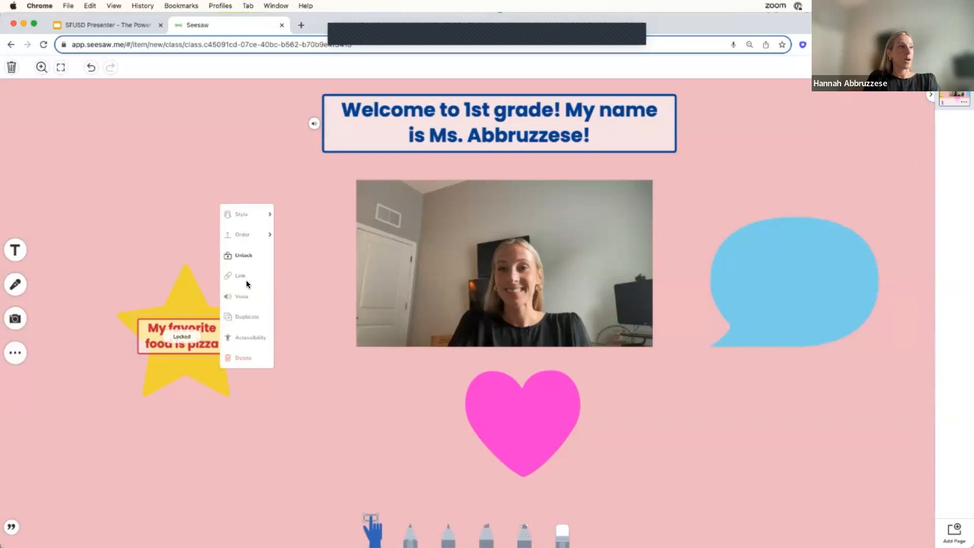
left_click(245, 256)
left_click(183, 333)
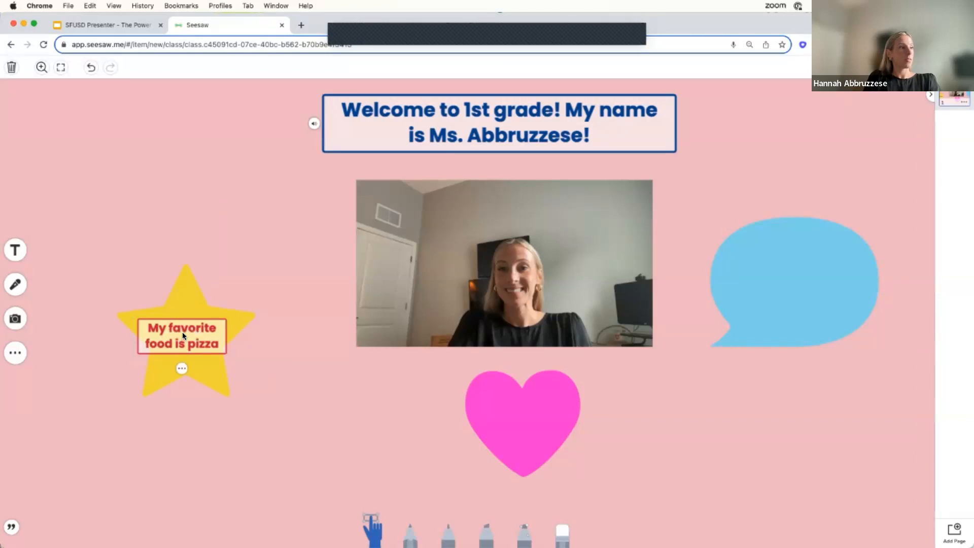
left_click(179, 372)
left_click(205, 402)
Add a text label over the pink heart reading "My dogs name is Palmer".
left_click(15, 252)
left_click_drag(413, 181, 526, 415)
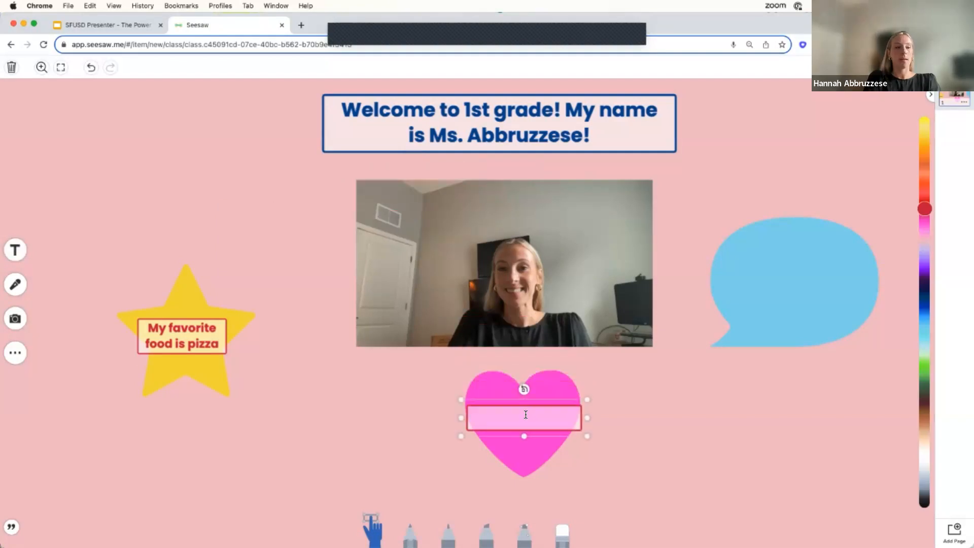
type("My dog")
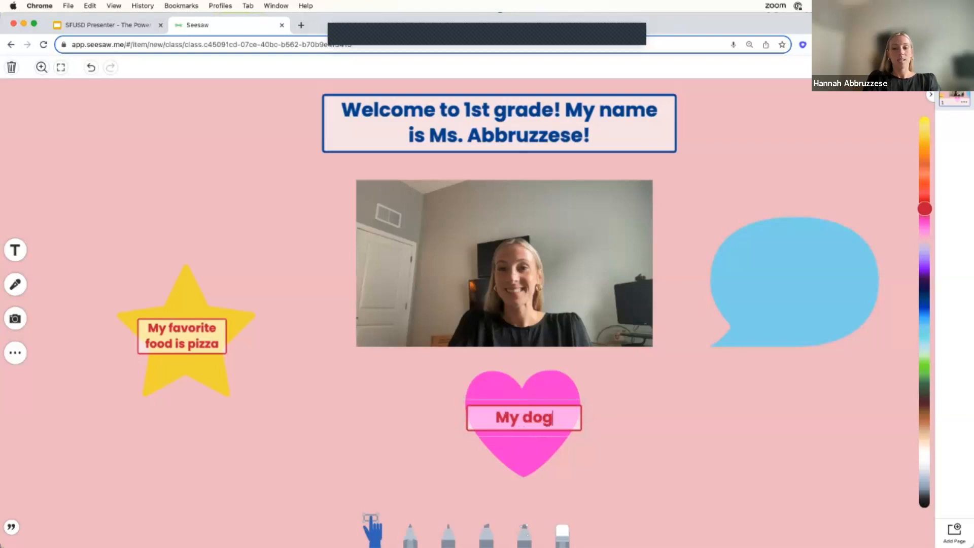
type("s name is Pa")
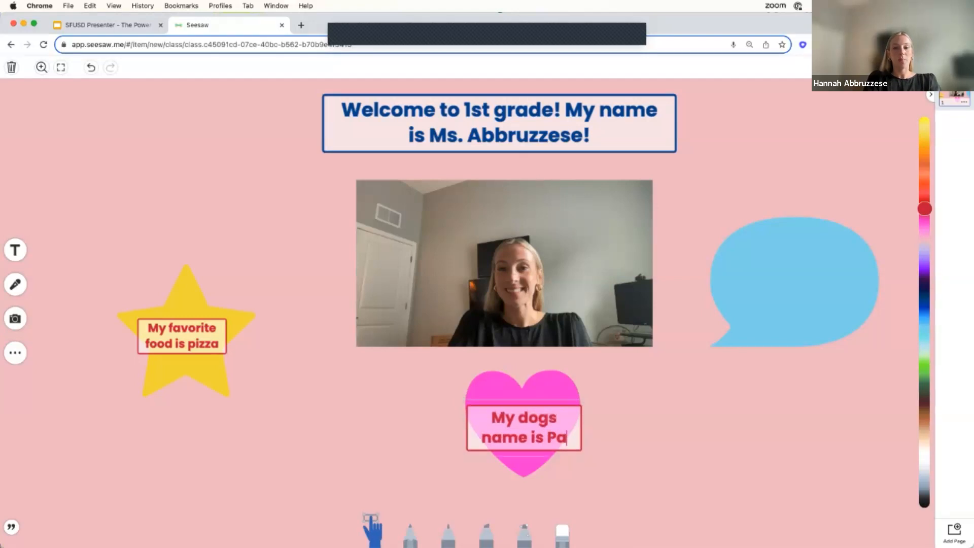
type("lmer")
left_click(513, 478)
Attach a voice recording to the dog's name label on the pink heart.
left_click(523, 484)
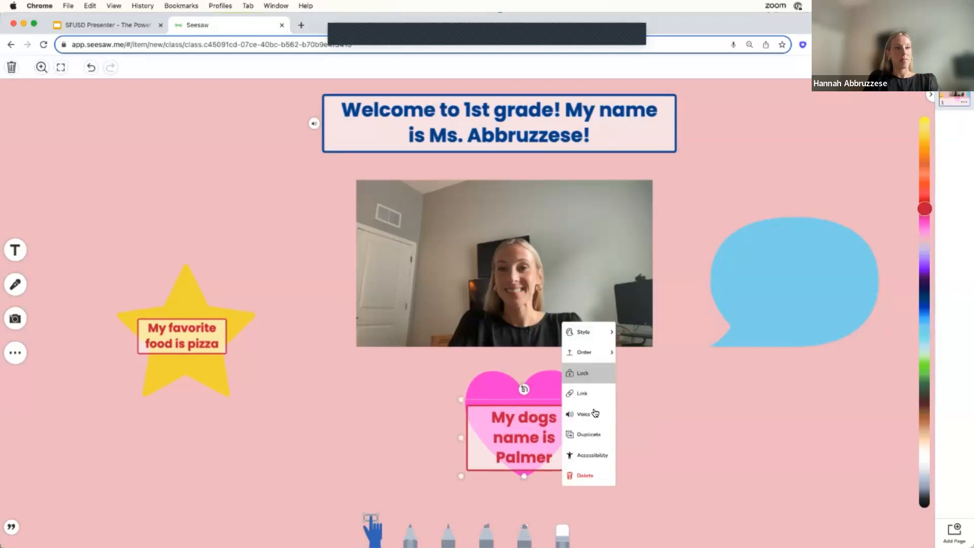
left_click(593, 412)
left_click(569, 500)
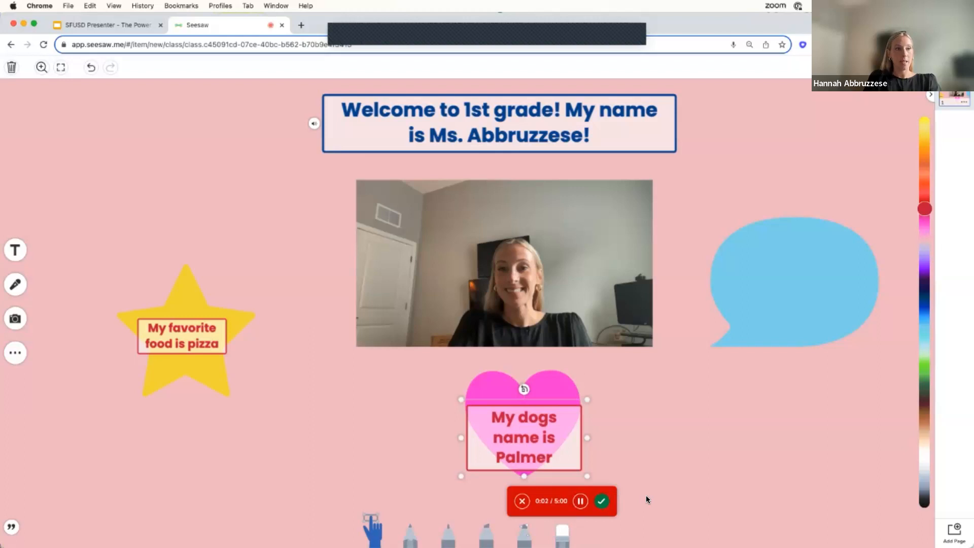
left_click(602, 501)
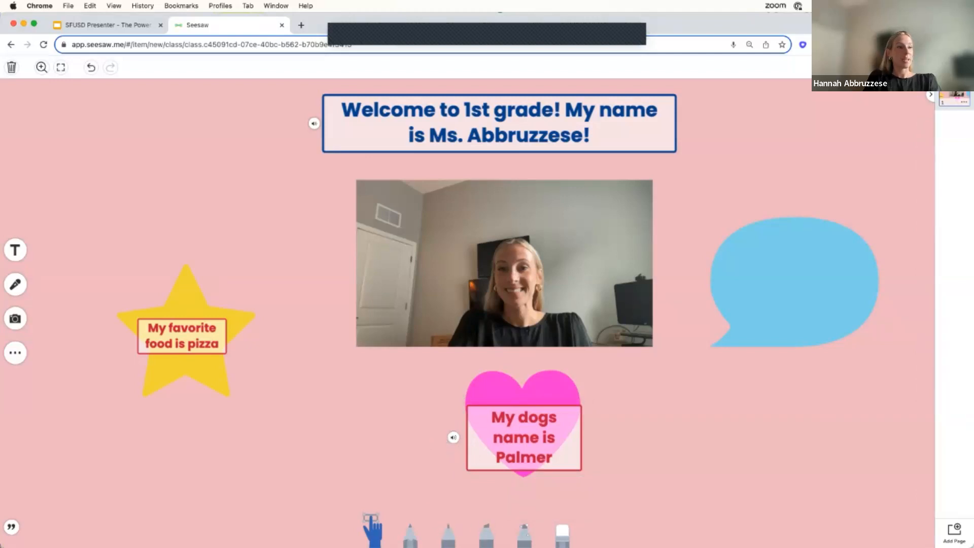
With the pink glow pen, draw a freehand heart above the yellow star and a freehand star below it.
left_click(524, 530)
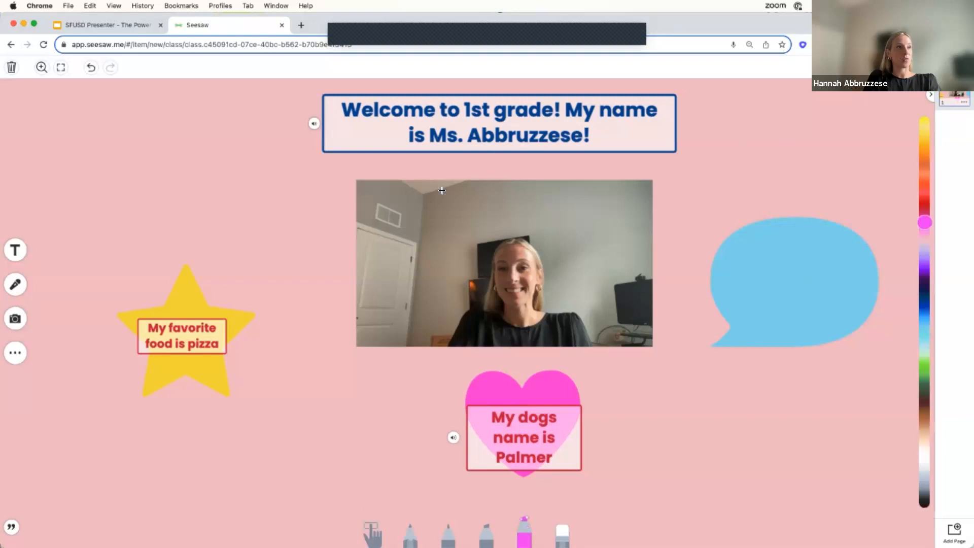
mouse_move(196, 155)
left_mouse_down()
mouse_move(136, 161)
mouse_move(215, 209)
left_mouse_up()
left_click_drag(196, 156, 227, 115)
left_click_drag(217, 181, 213, 208)
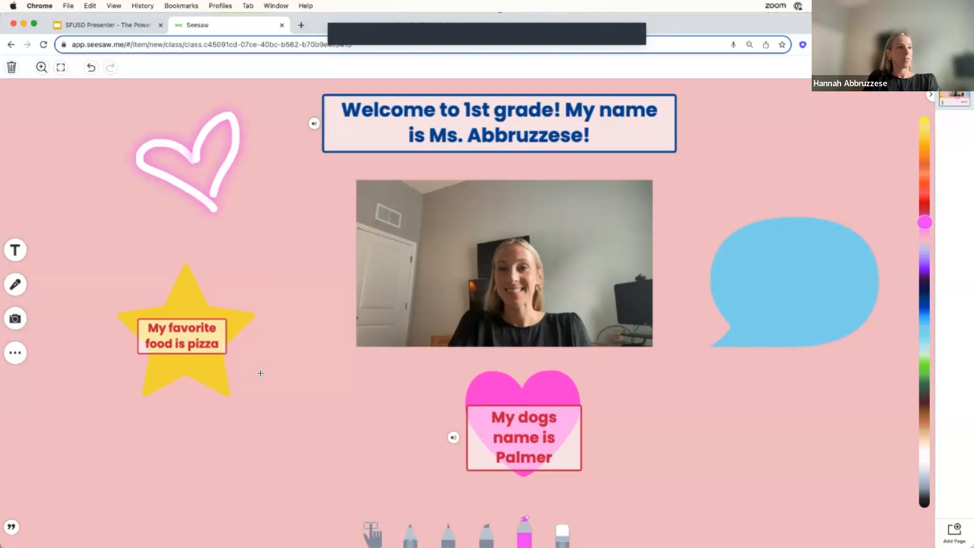
mouse_move(268, 510)
left_mouse_down()
mouse_move(269, 412)
mouse_move(218, 496)
mouse_move(268, 449)
left_mouse_up()
mouse_move(316, 418)
left_mouse_down()
mouse_move(278, 442)
mouse_move(248, 525)
left_mouse_up()
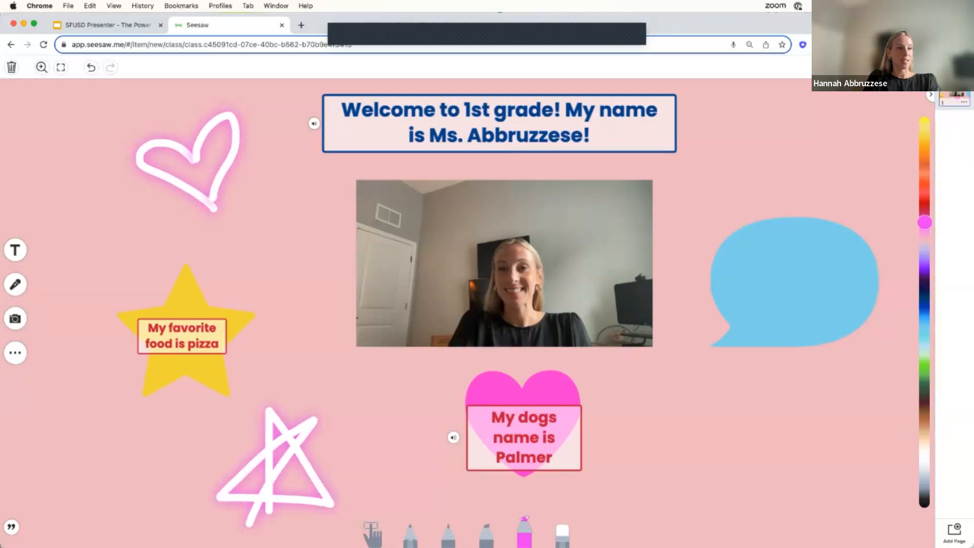
mouse_move(521, 538)
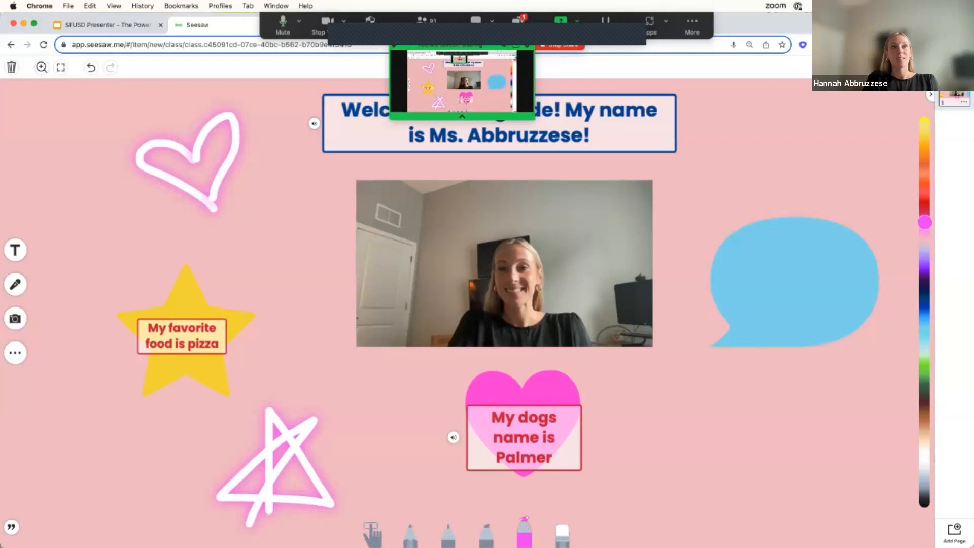
Finish editing the post and assign it to all students.
left_click(956, 67)
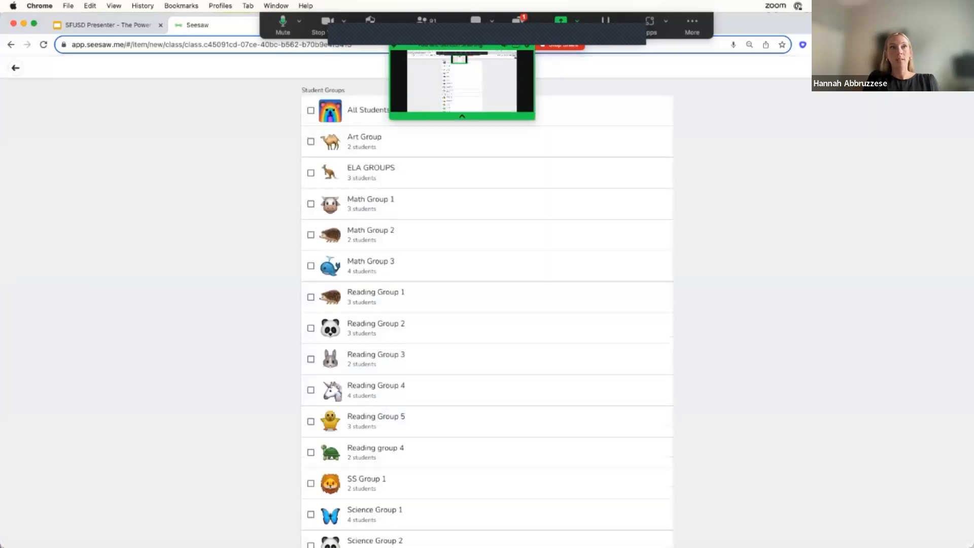
left_click(355, 113)
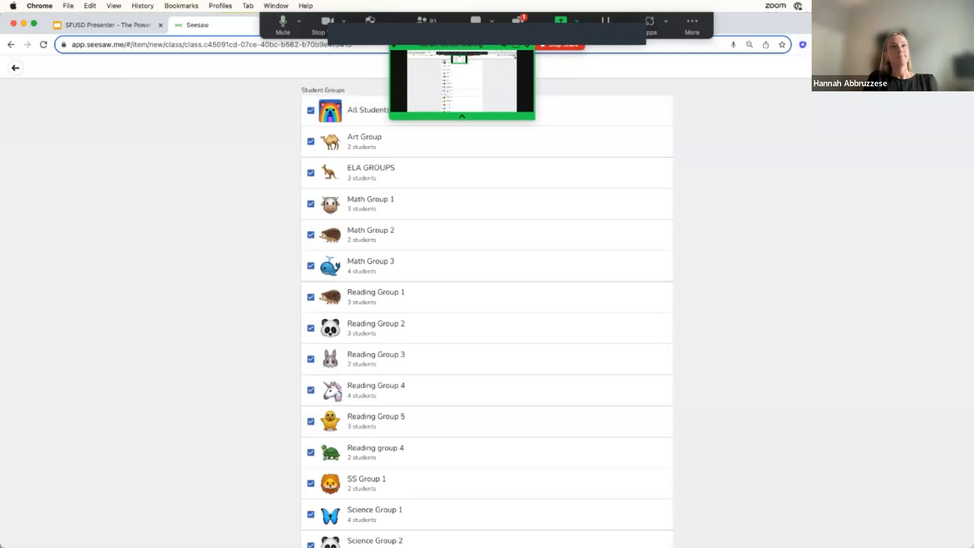
scroll(487, 305, "down", 10)
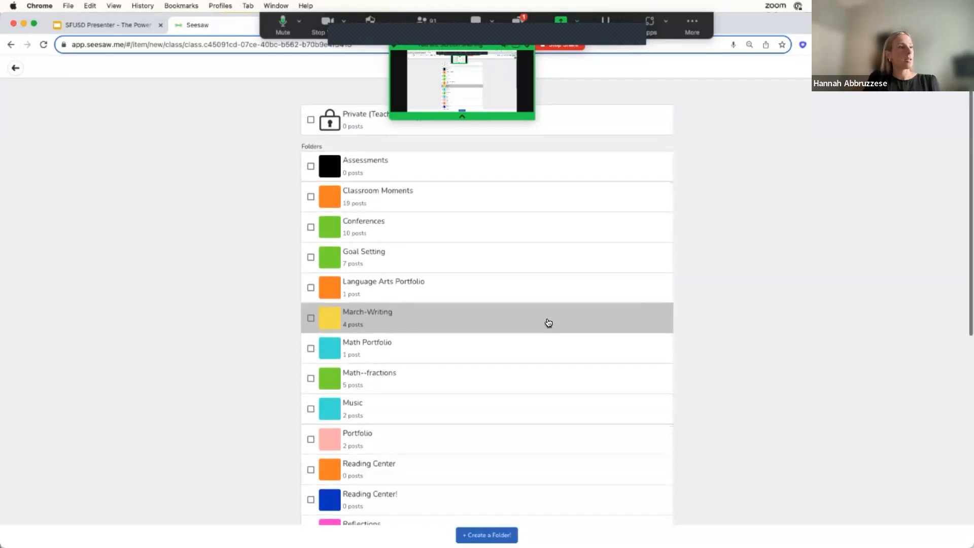
File the post in the orange Reading Center folder and publish it to the class journal.
scroll(549, 323, "down", 3)
scroll(548, 323, "down", 3)
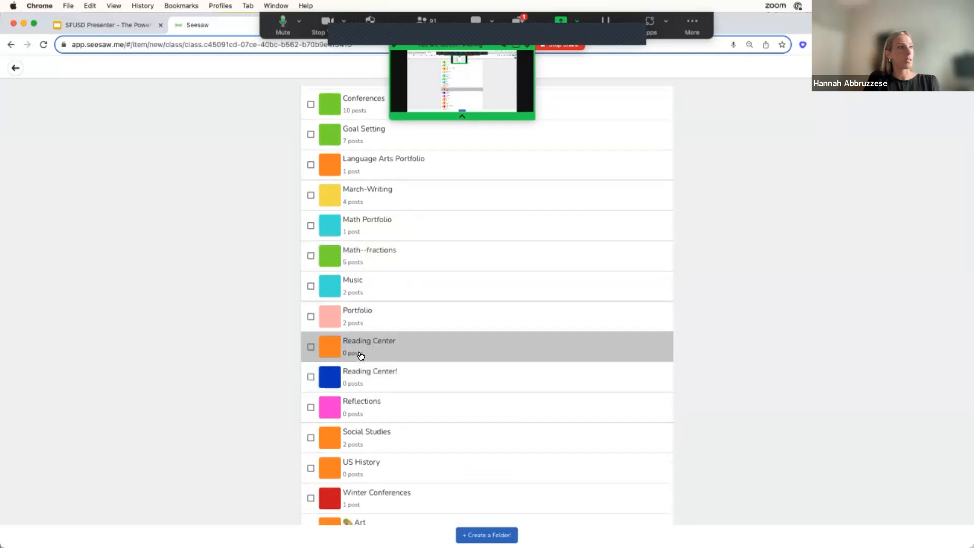
left_click(310, 348)
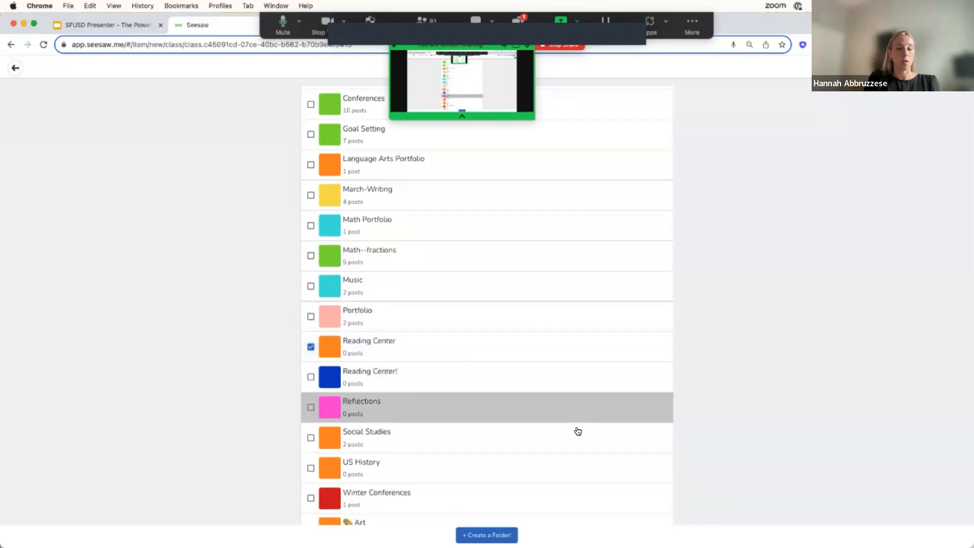
scroll(575, 429, "down", 6)
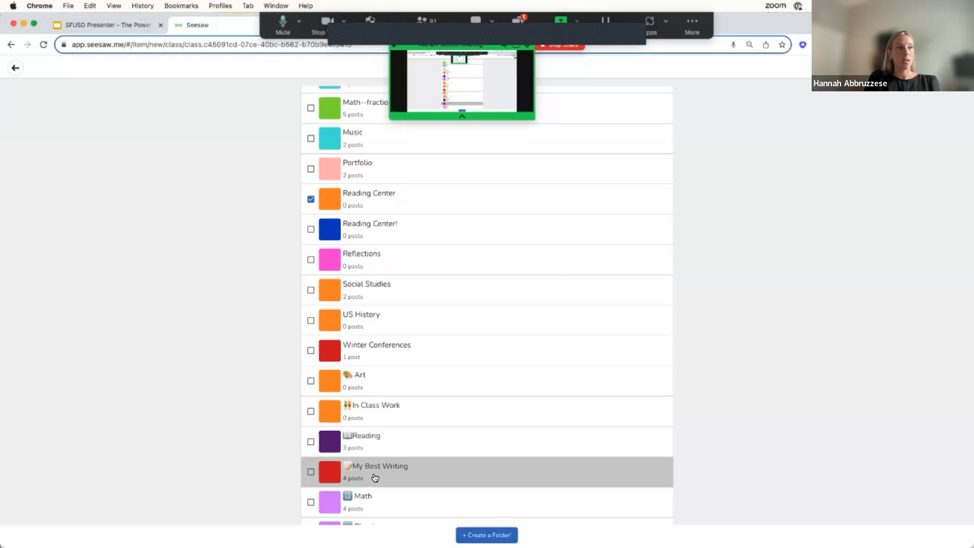
scroll(365, 382, "down", 2)
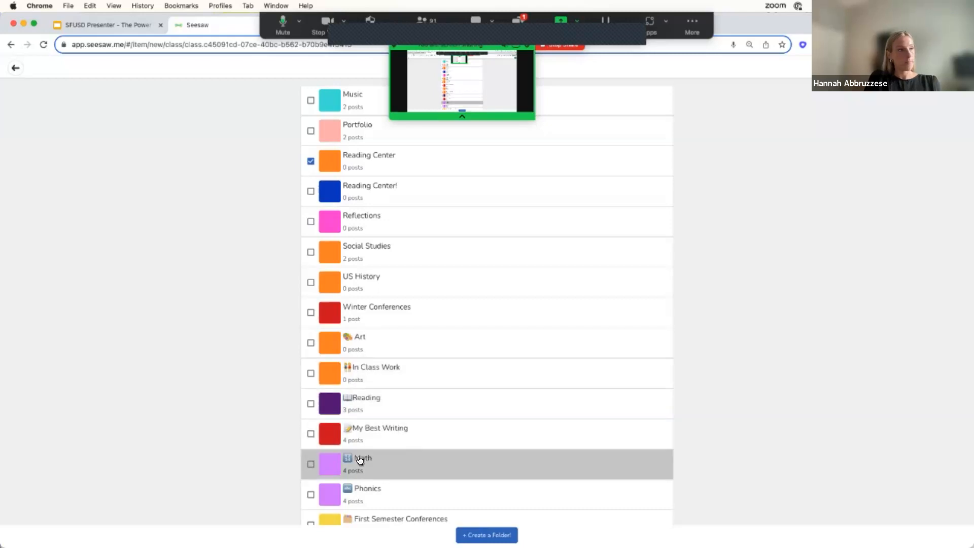
scroll(390, 475, "down", 1)
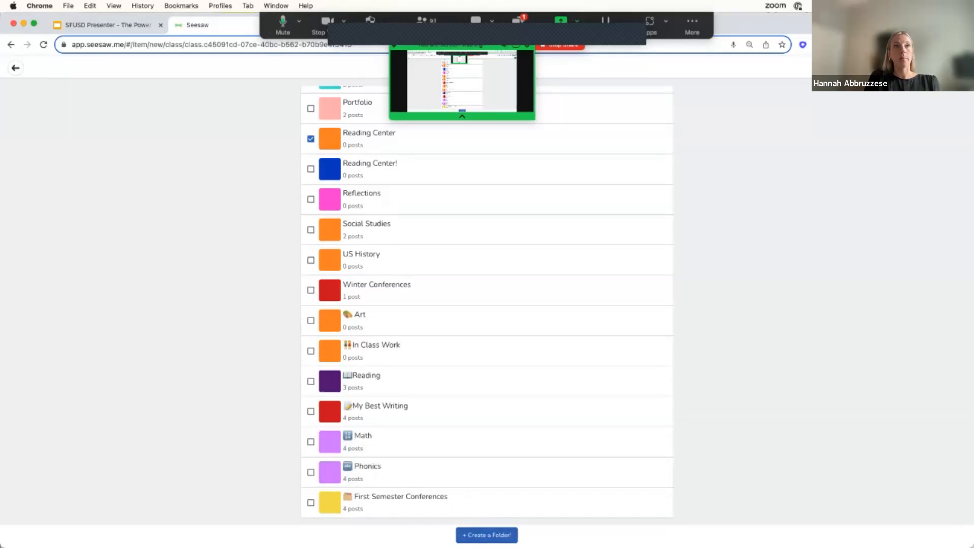
left_click(957, 68)
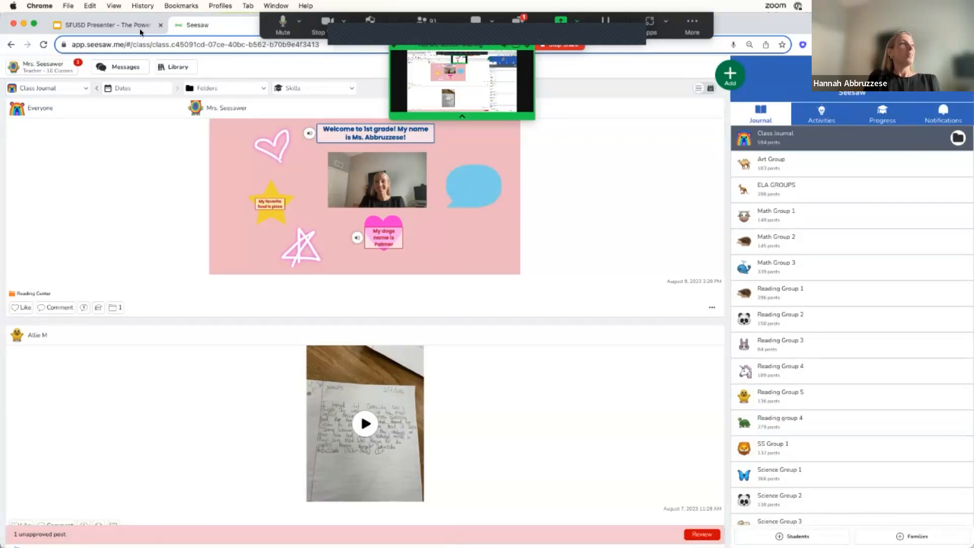
Switch to the Google Slides presentation and advance from "Get Ready to Explore" to the next slide.
left_click(109, 24)
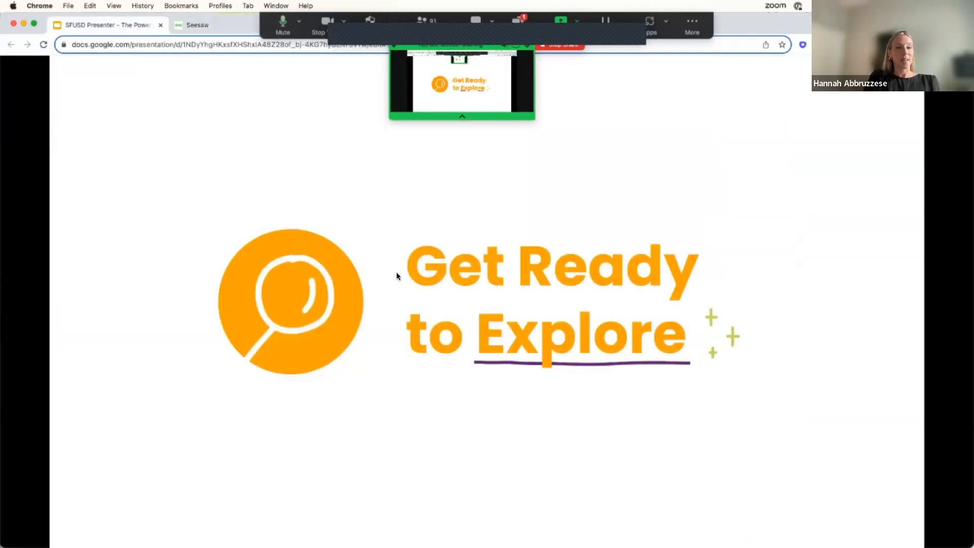
key("Right")
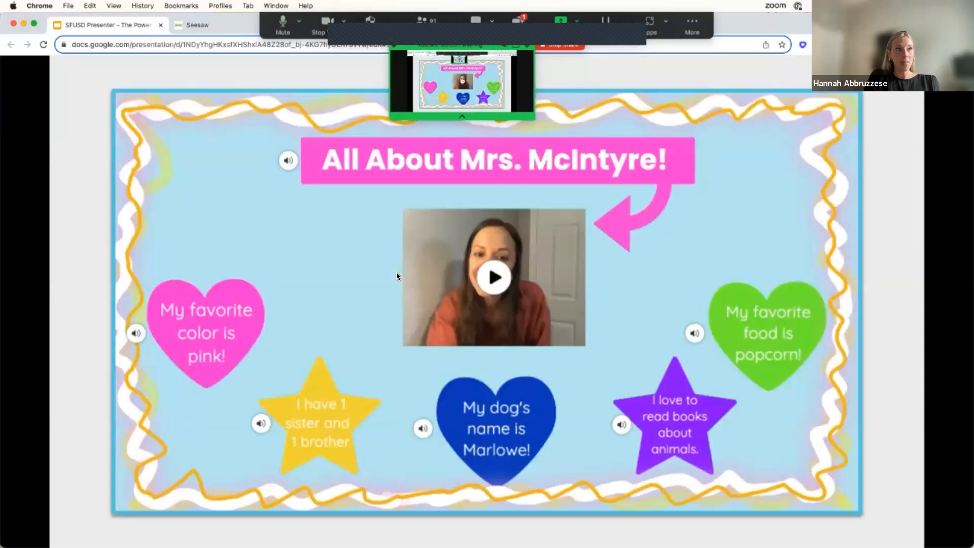